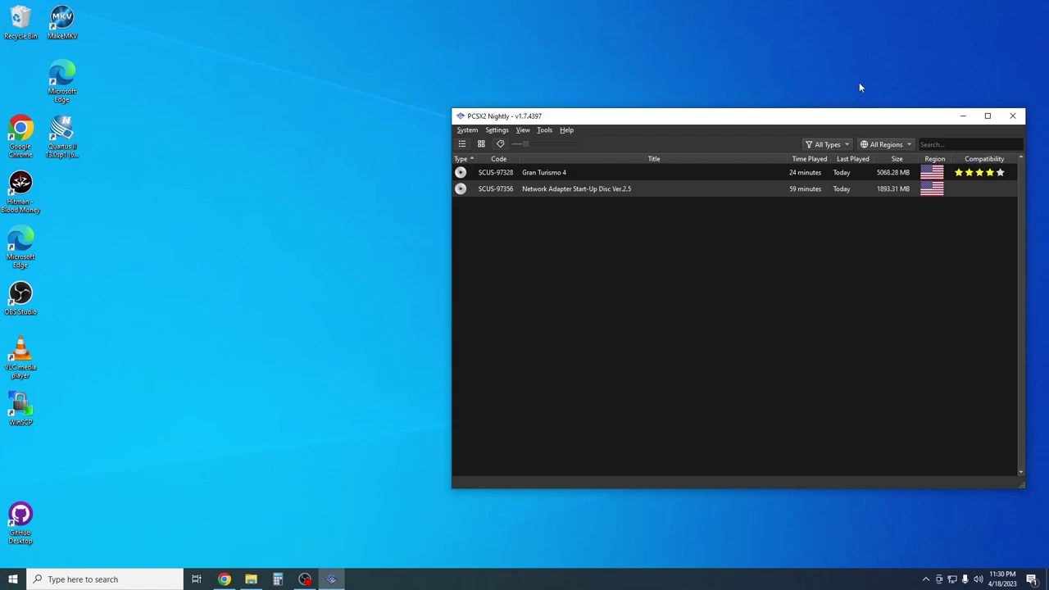
Step: Open the Network & HDD settings of PCSX2 and move the settings window lower, clear of the main window's menus
{"action": "left_click", "coordinate": [494, 133]}
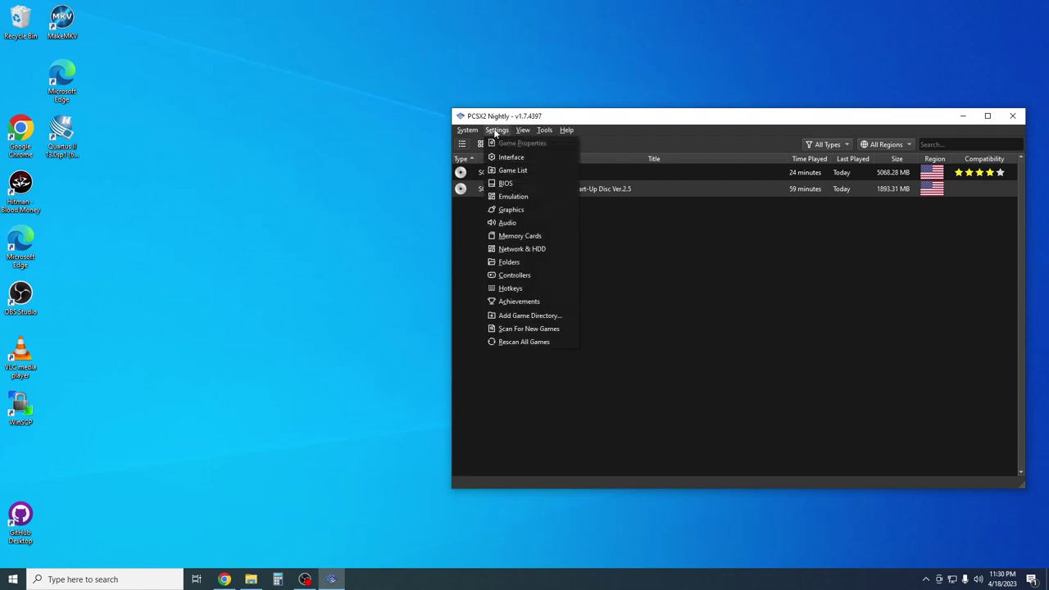
{"action": "left_click", "coordinate": [528, 248]}
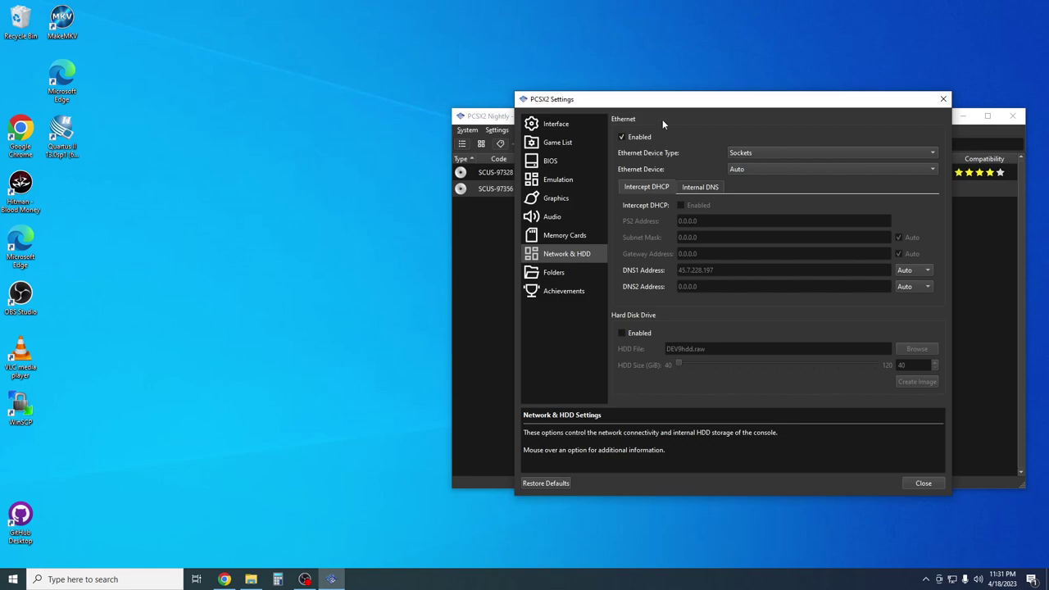
{"action": "left_click_drag", "start_coordinate": [673, 104], "coordinate": [705, 168]}
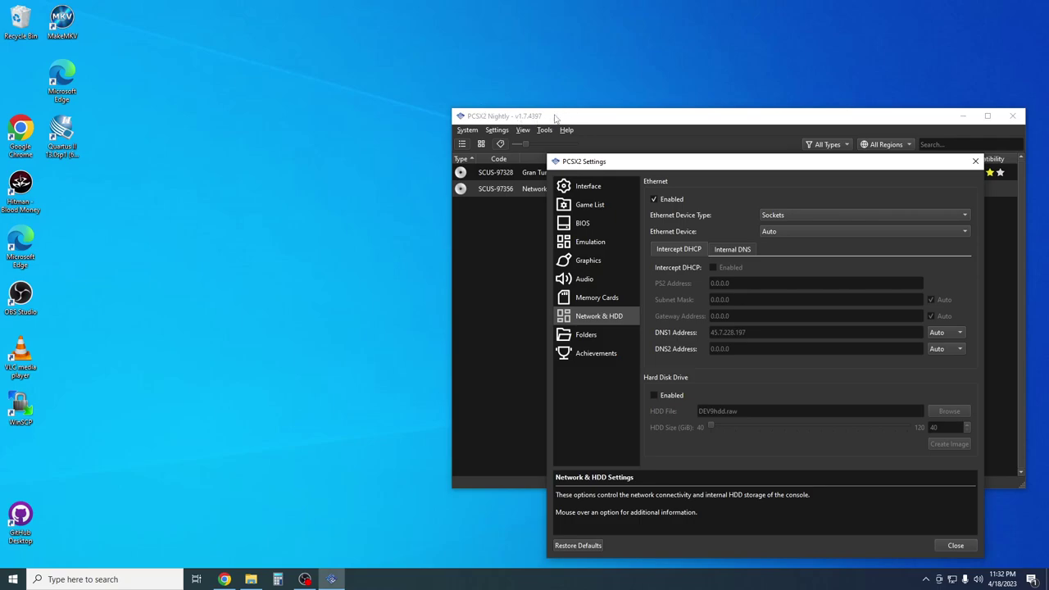
Step: View the OpenVPN Community Downloads page in Chrome, and start a custom installation from OpenVPN-2.6.3-I001-amd64.msi in C:\PS2
{"action": "left_click", "coordinate": [223, 580]}
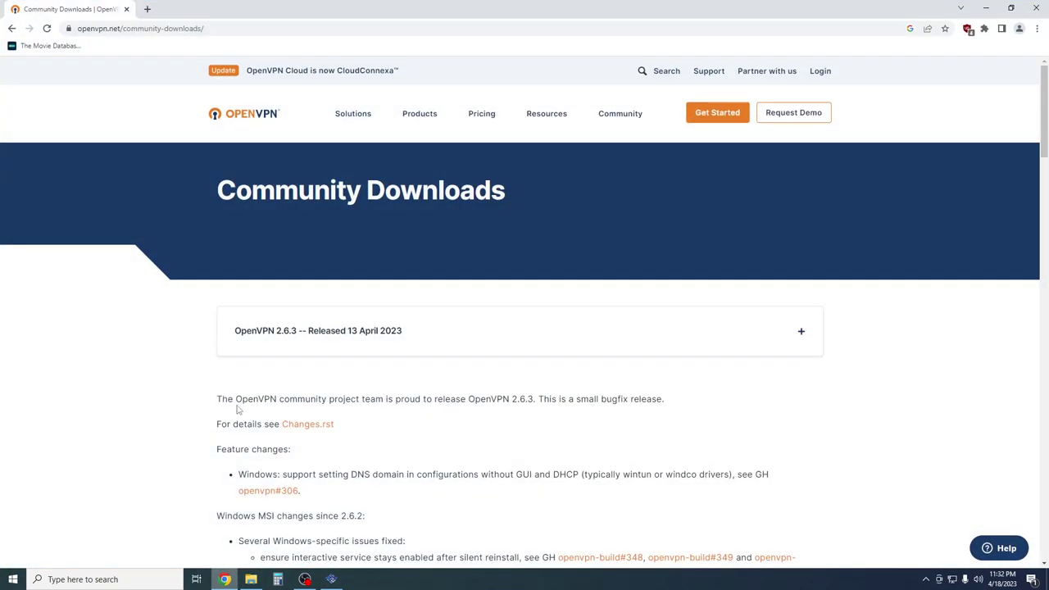
{"action": "left_click", "coordinate": [984, 6]}
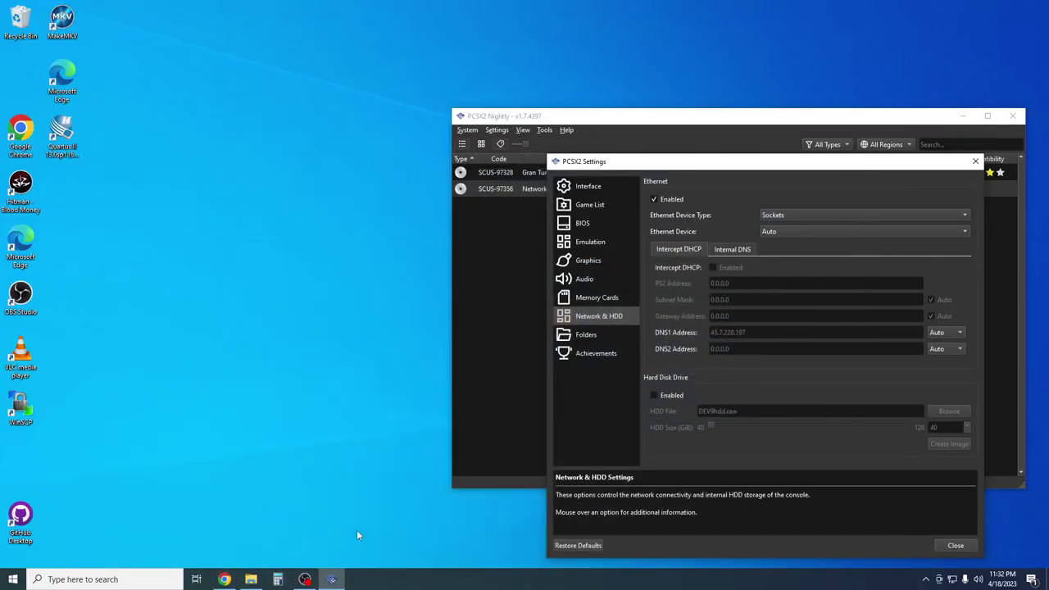
{"action": "left_click", "coordinate": [251, 579]}
{"action": "double_click", "coordinate": [574, 153]}
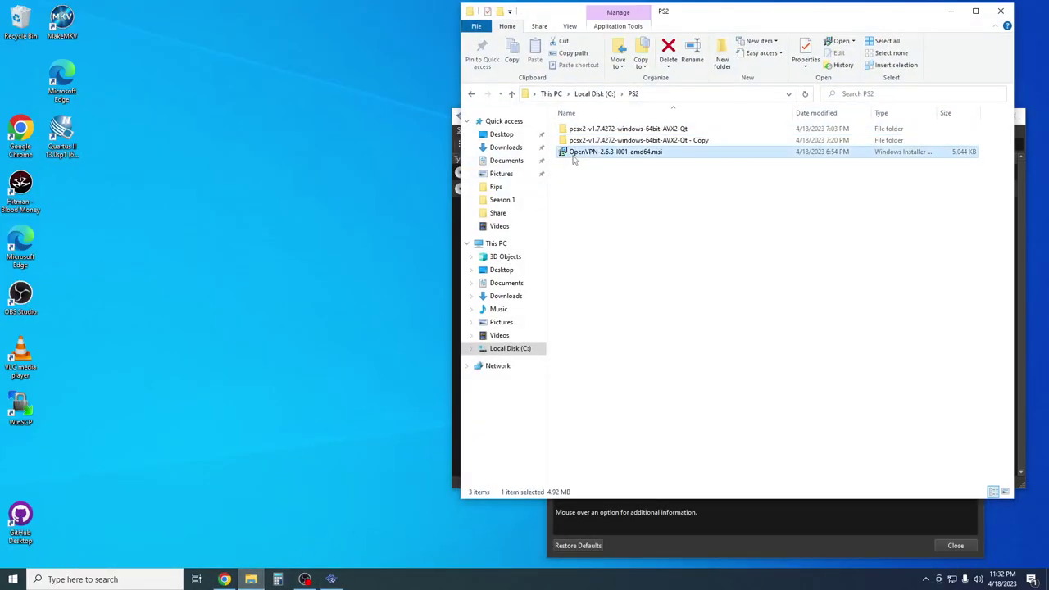
{"action": "left_click", "coordinate": [535, 329]}
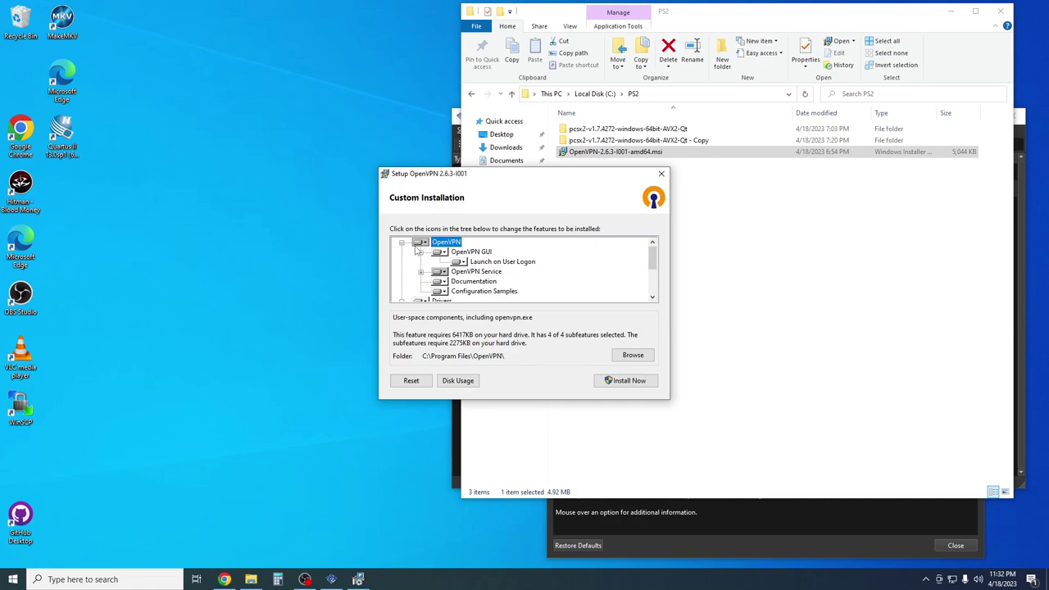
Step: Exclude the whole OpenVPN feature and the Data Channel Offload and Wintun drivers from the installation, keeping TAP-Windows6
{"action": "left_click", "coordinate": [420, 244]}
{"action": "left_click", "coordinate": [443, 281]}
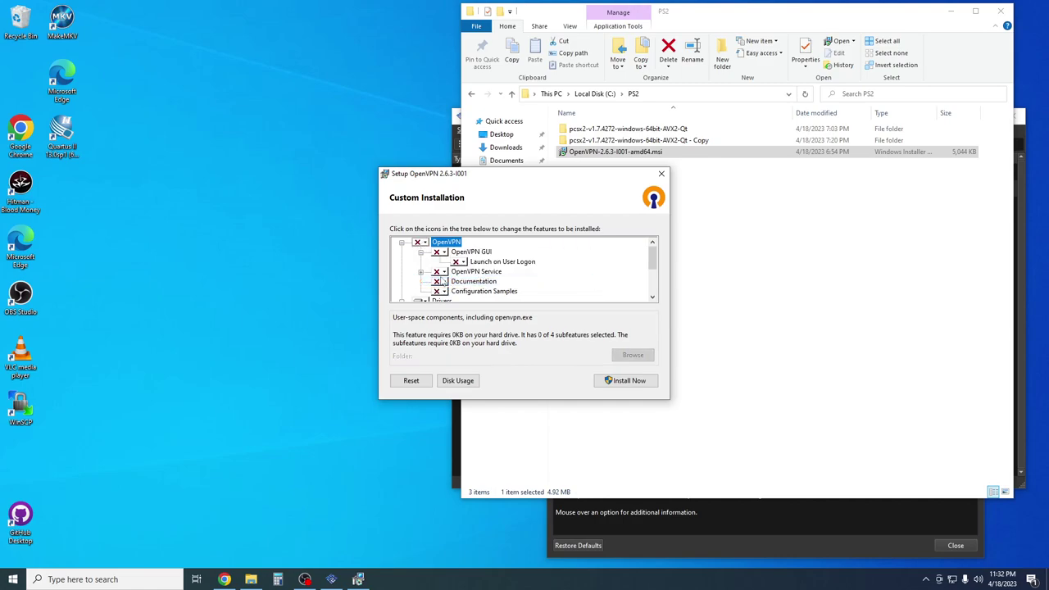
{"action": "scroll", "coordinate": [440, 283], "scroll_direction": "down", "scroll_amount": 2}
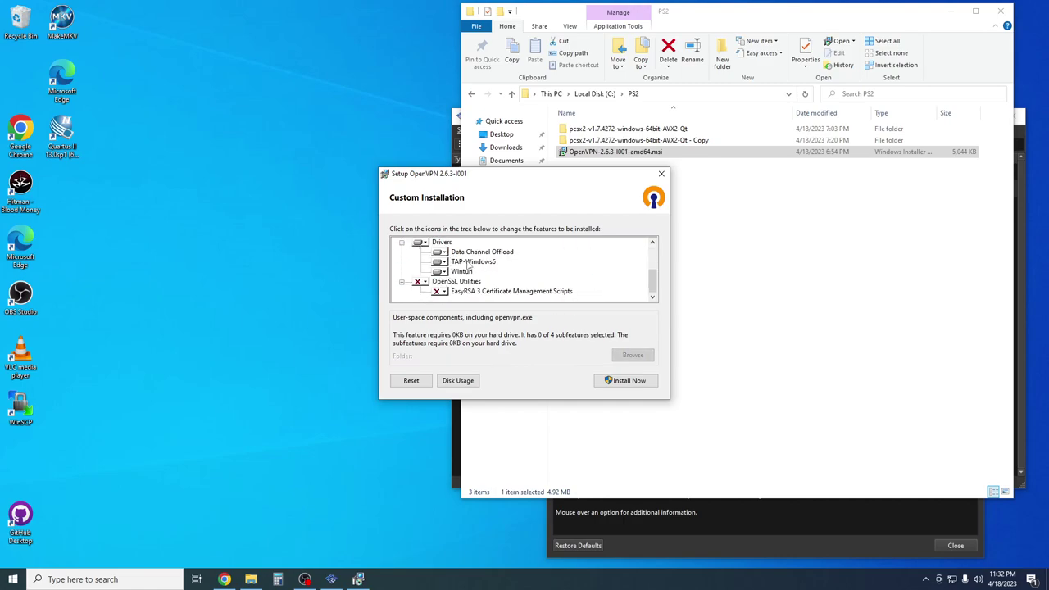
{"action": "left_click", "coordinate": [452, 261]}
{"action": "left_click", "coordinate": [440, 251]}
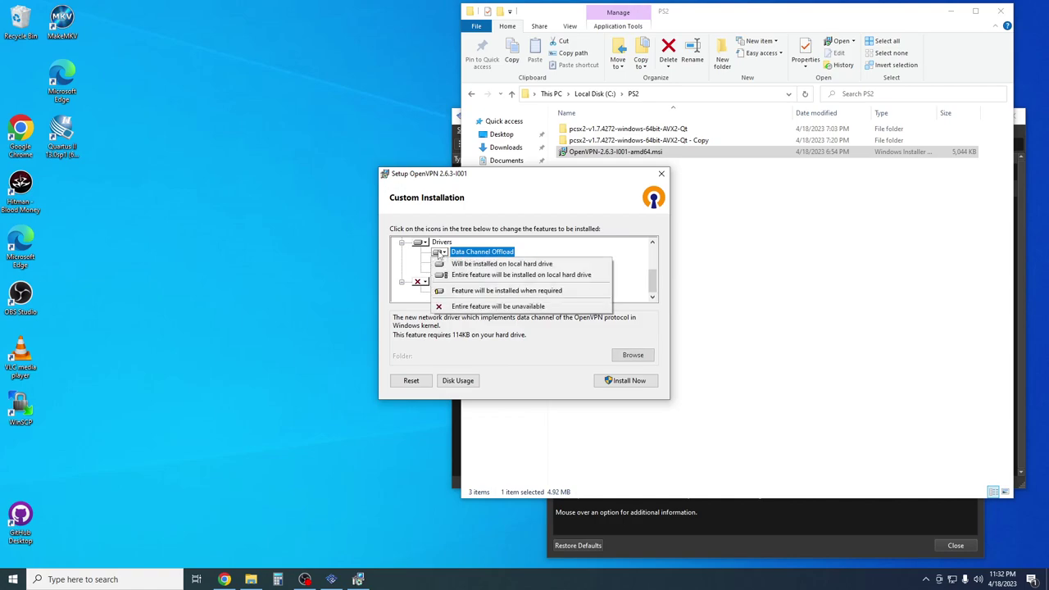
{"action": "left_click", "coordinate": [465, 306]}
{"action": "left_click", "coordinate": [440, 271]}
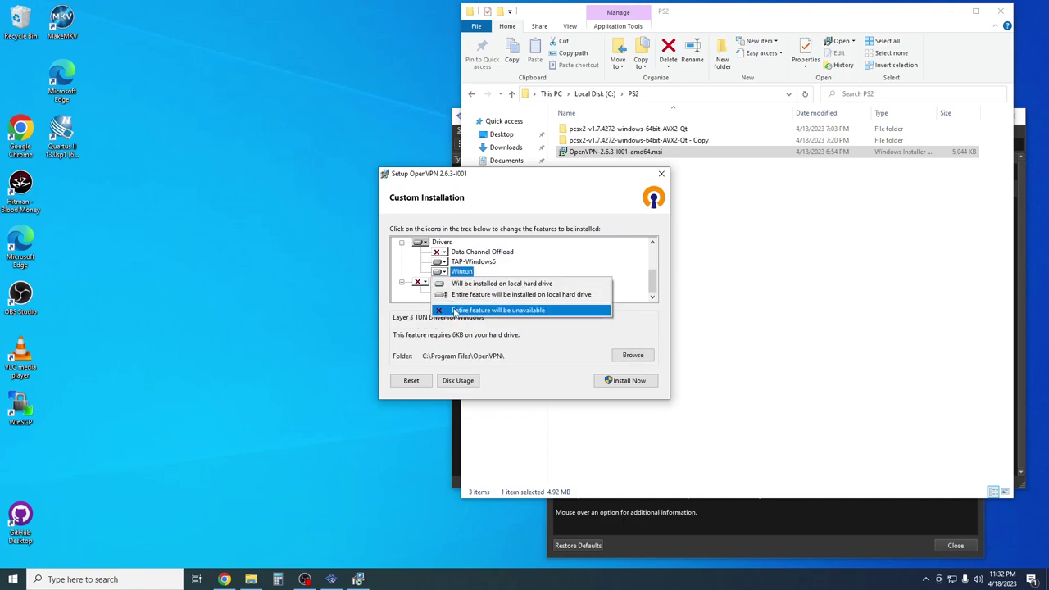
{"action": "left_click", "coordinate": [491, 309]}
Step: Run the OpenVPN installation with the chosen features, close the setup when it completes and minimize the PS2 folder window
{"action": "left_click", "coordinate": [626, 381]}
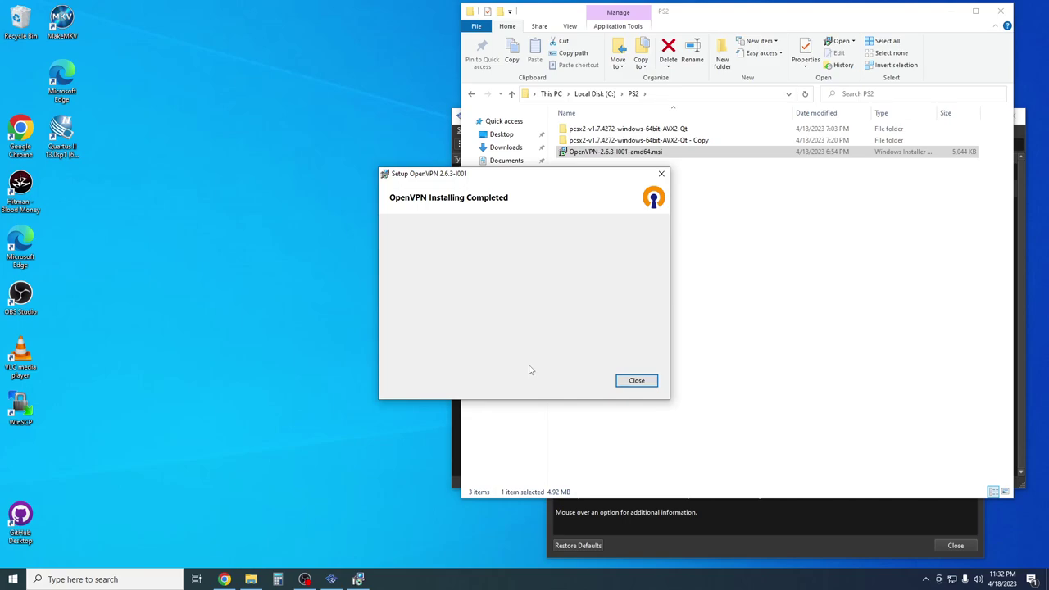
{"action": "left_click", "coordinate": [626, 381]}
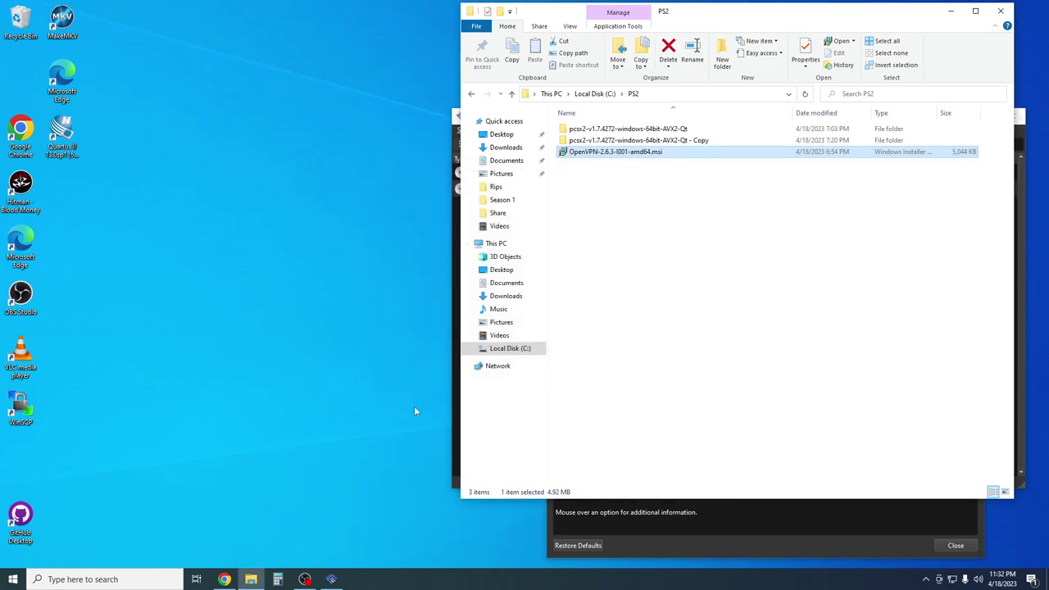
{"action": "left_click", "coordinate": [252, 578]}
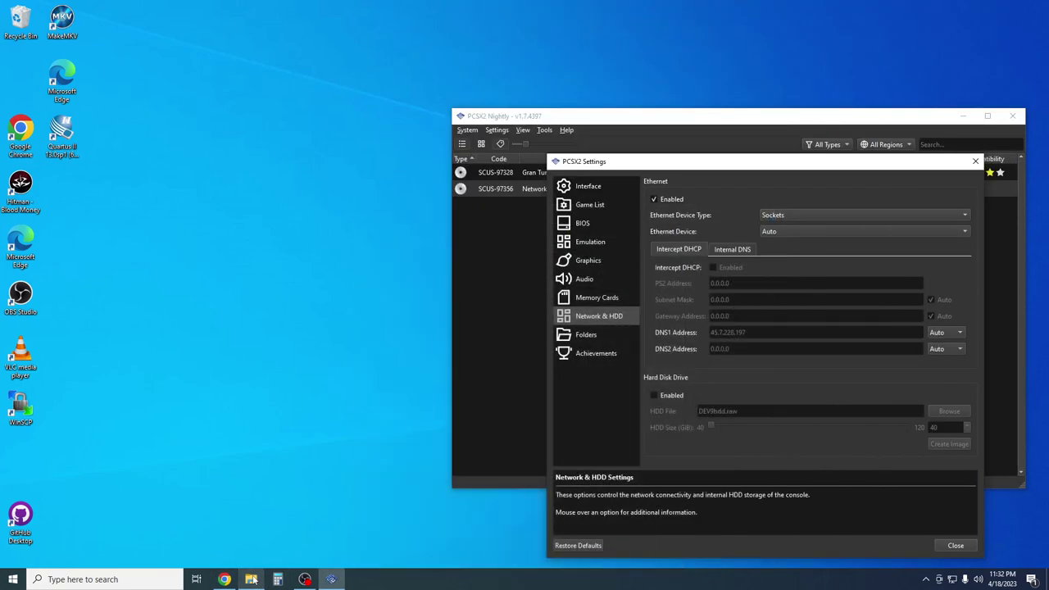
Step: Search Windows for the Ethernet settings and open the adapter options to list the network connections
{"action": "key", "text": "super+s"}
{"action": "type", "text": "n"}
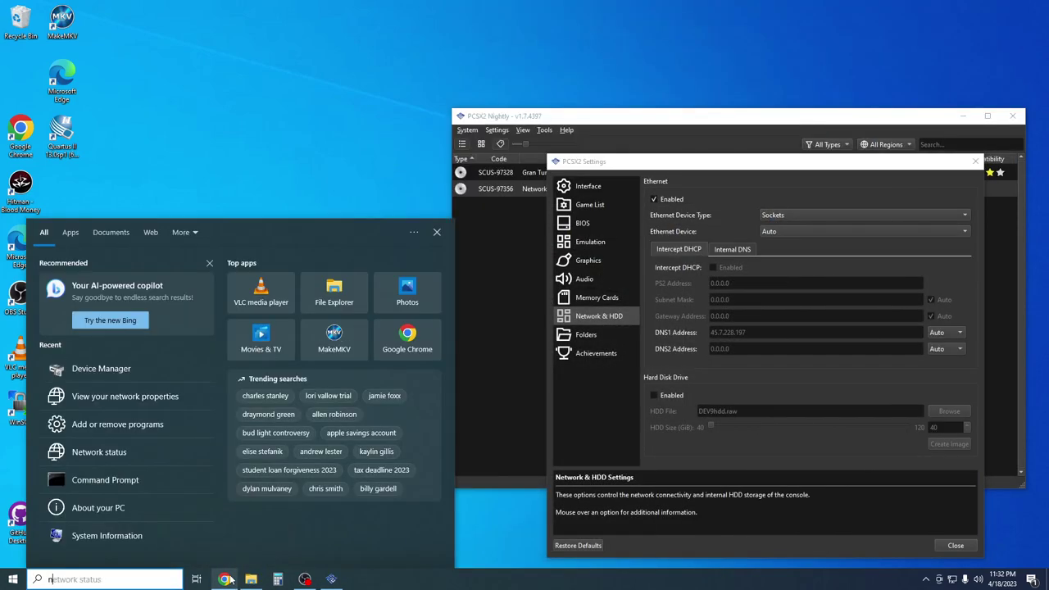
{"action": "type", "text": "etw"}
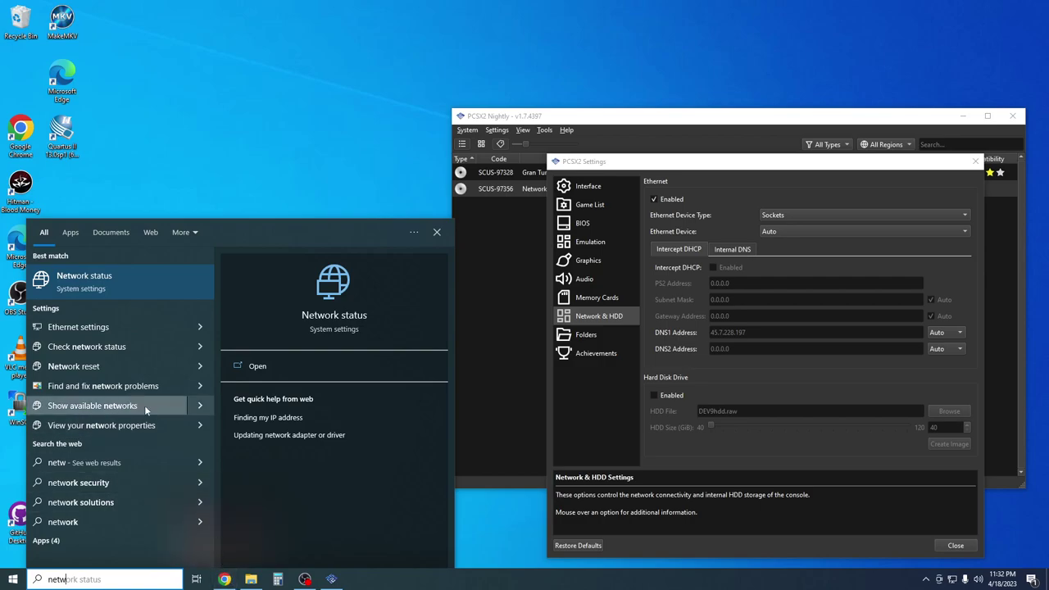
{"action": "left_click", "coordinate": [94, 326]}
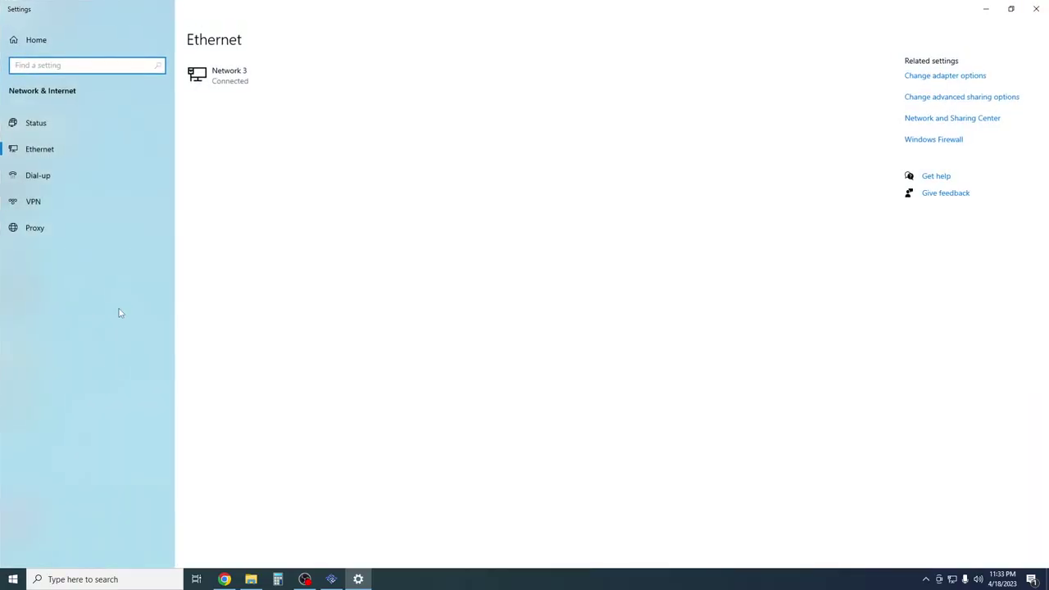
{"action": "left_click", "coordinate": [967, 77]}
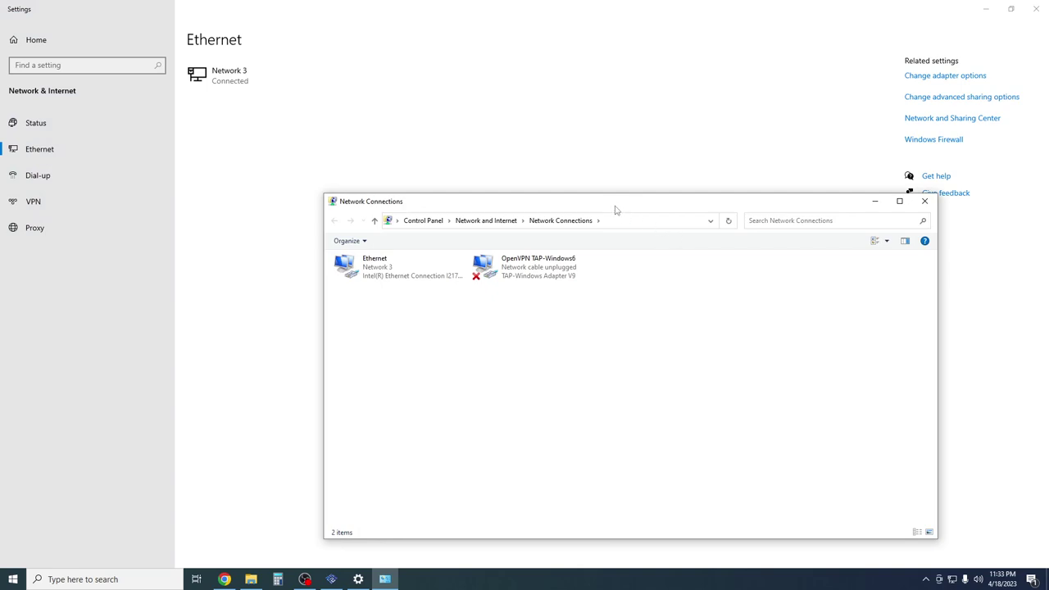
{"action": "left_click", "coordinate": [532, 270]}
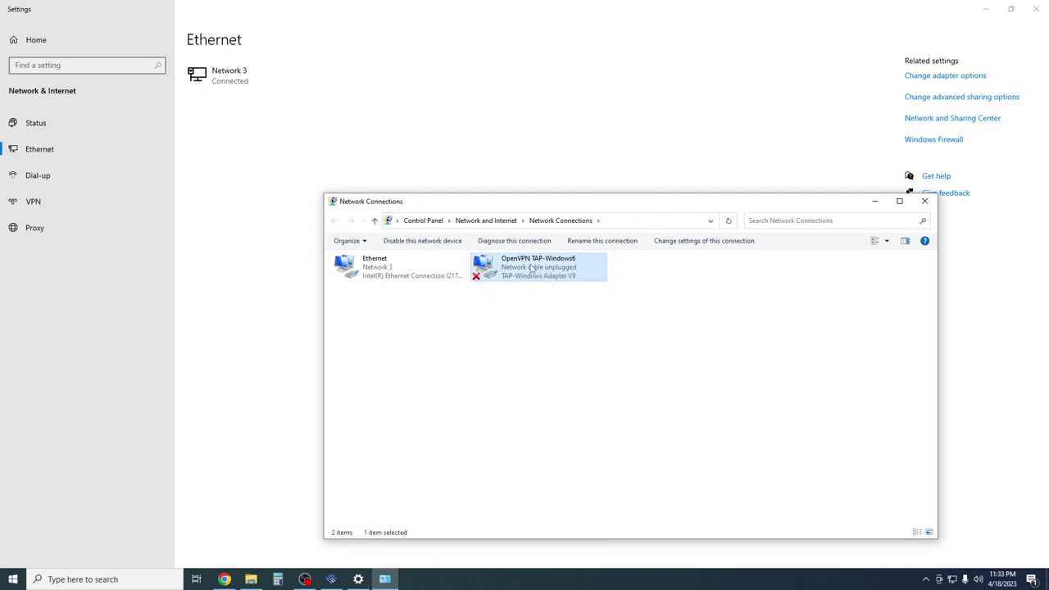
{"action": "right_click", "coordinate": [531, 271]}
{"action": "left_click", "coordinate": [463, 375]}
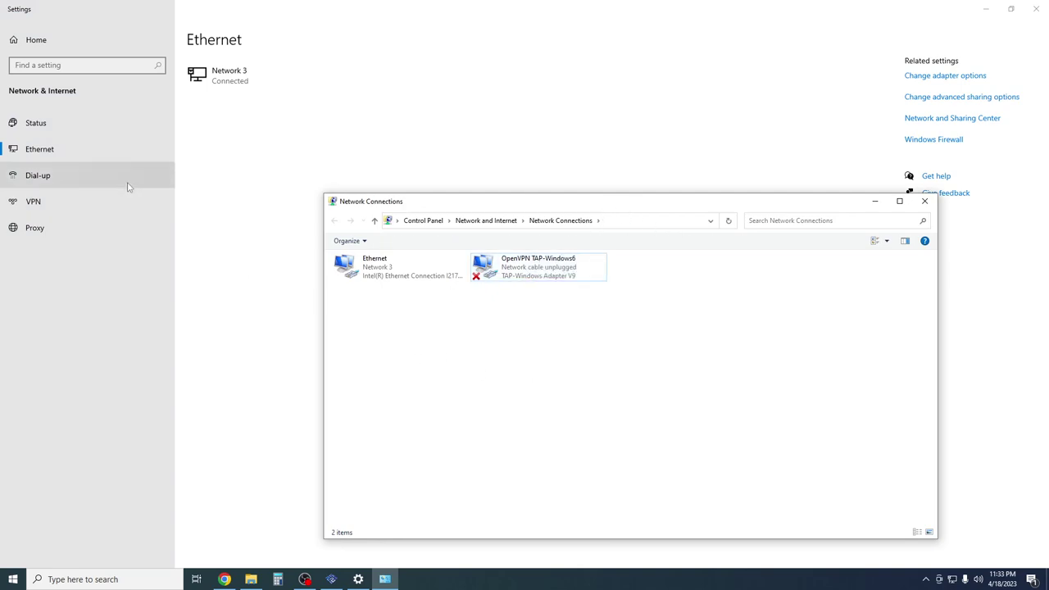
Step: Open Device Manager and start adding legacy hardware with the Network adapters category selected
{"action": "left_click", "coordinate": [82, 579]}
{"action": "type", "text": "device Manager"}
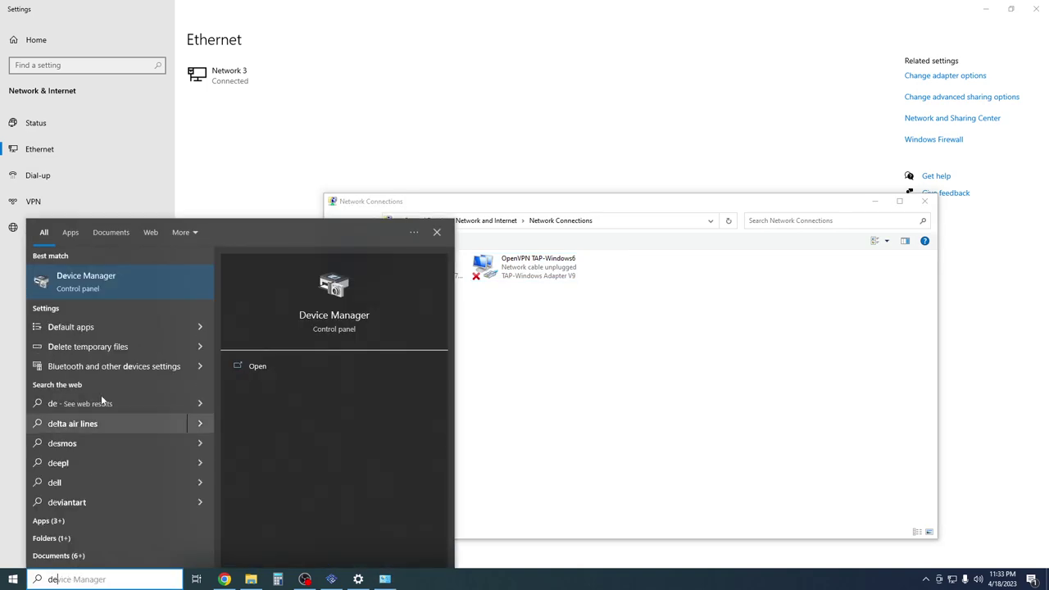
{"action": "left_click", "coordinate": [94, 288]}
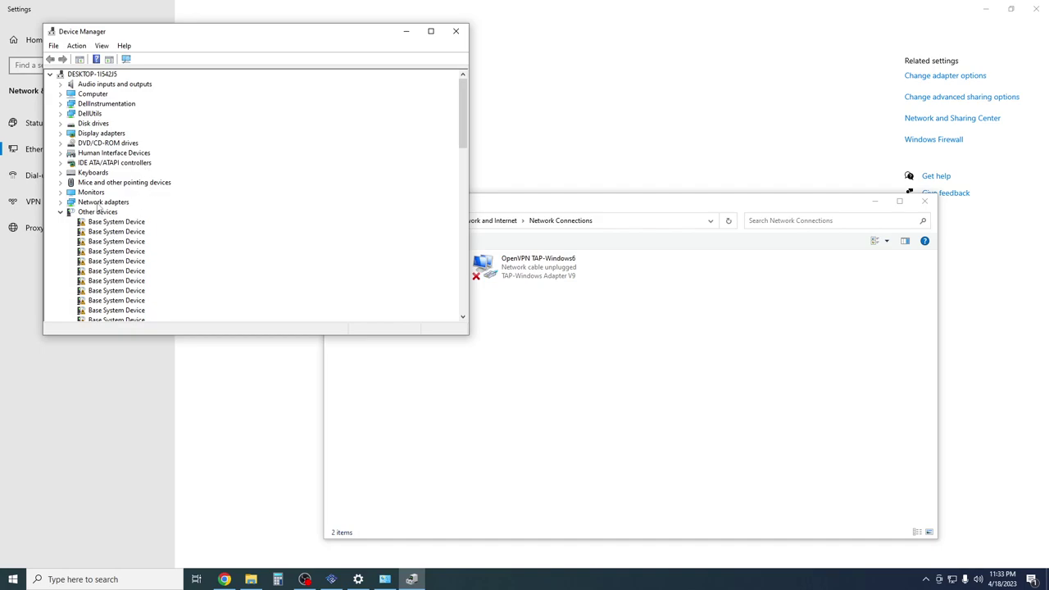
{"action": "left_click", "coordinate": [92, 203]}
{"action": "left_click", "coordinate": [82, 46]}
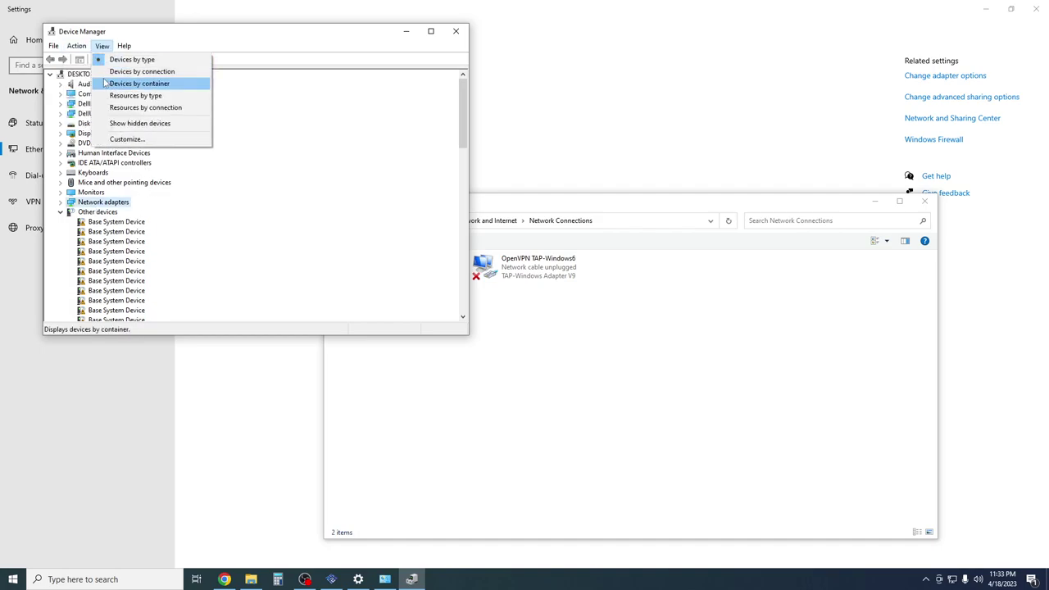
{"action": "left_click", "coordinate": [115, 71]}
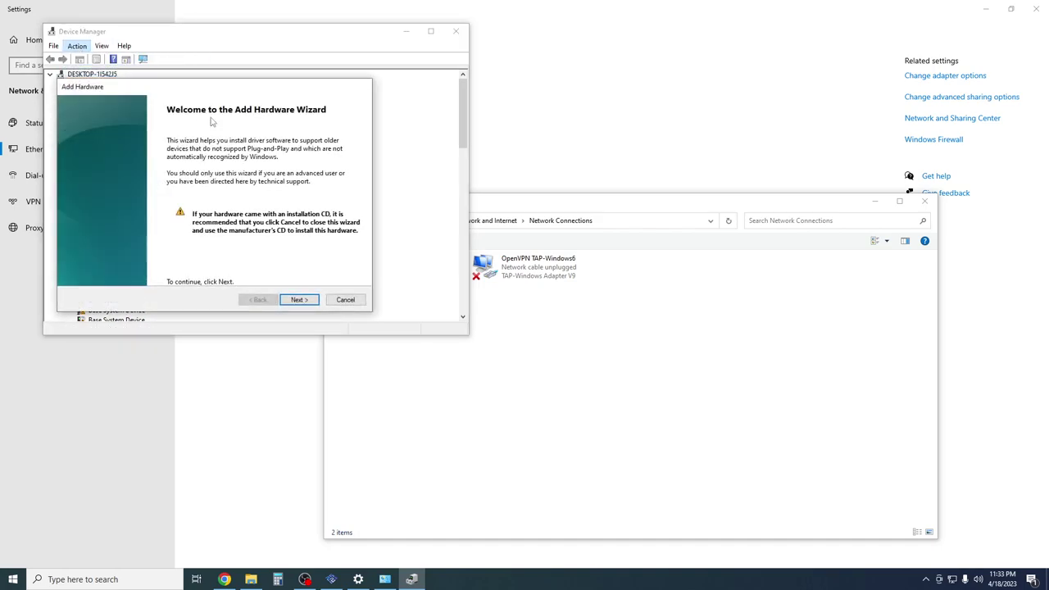
Step: Choose to install hardware manually selected from a list and pick Network adapters as the hardware type
{"action": "left_click", "coordinate": [298, 300]}
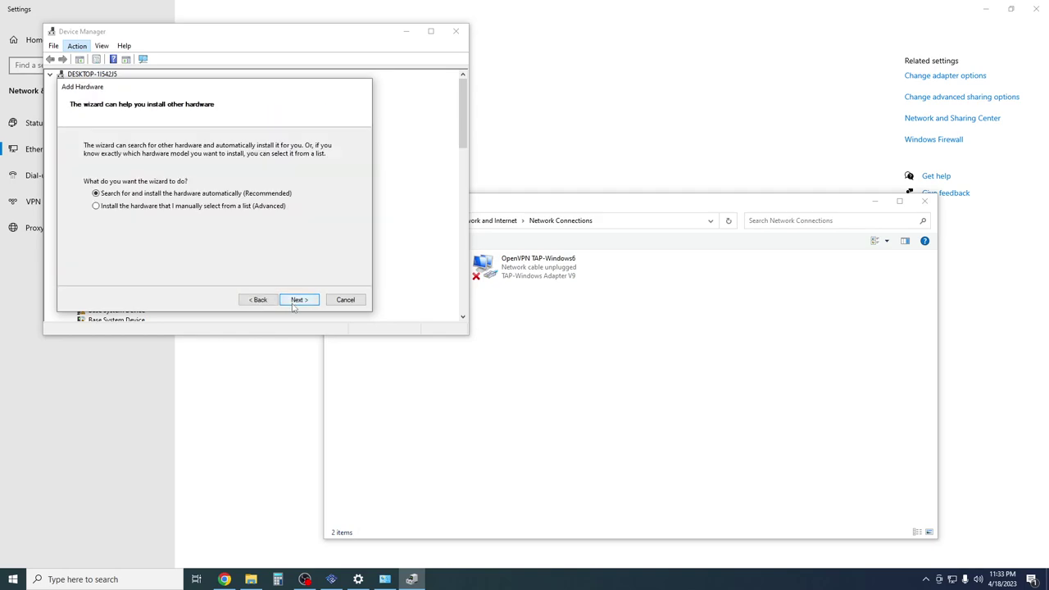
{"action": "left_click", "coordinate": [130, 207]}
{"action": "left_click", "coordinate": [298, 300]}
{"action": "scroll", "coordinate": [191, 246], "scroll_direction": "down", "scroll_amount": 4}
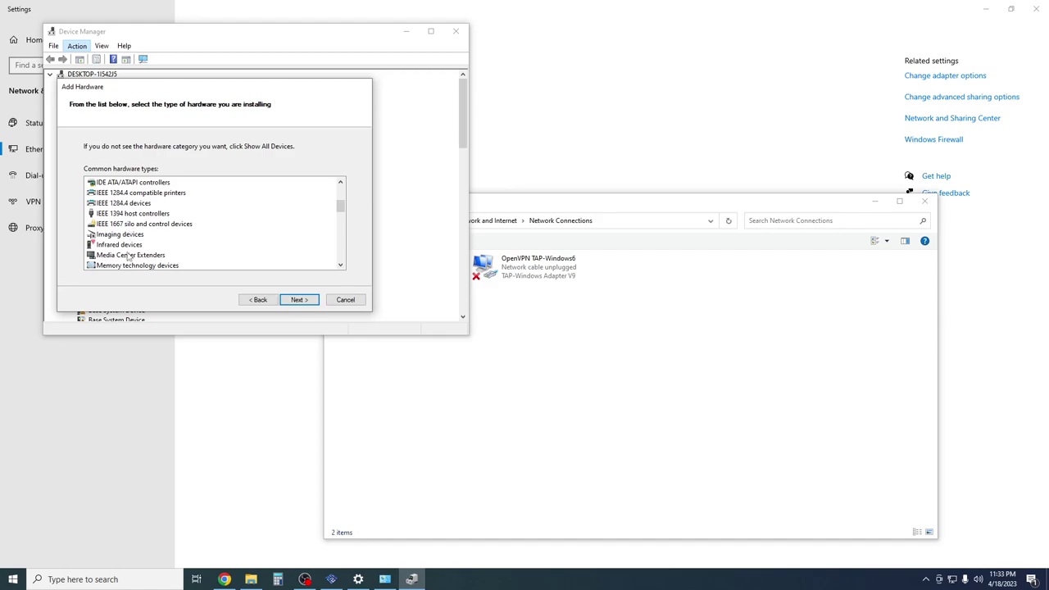
{"action": "scroll", "coordinate": [127, 259], "scroll_direction": "down", "scroll_amount": 1}
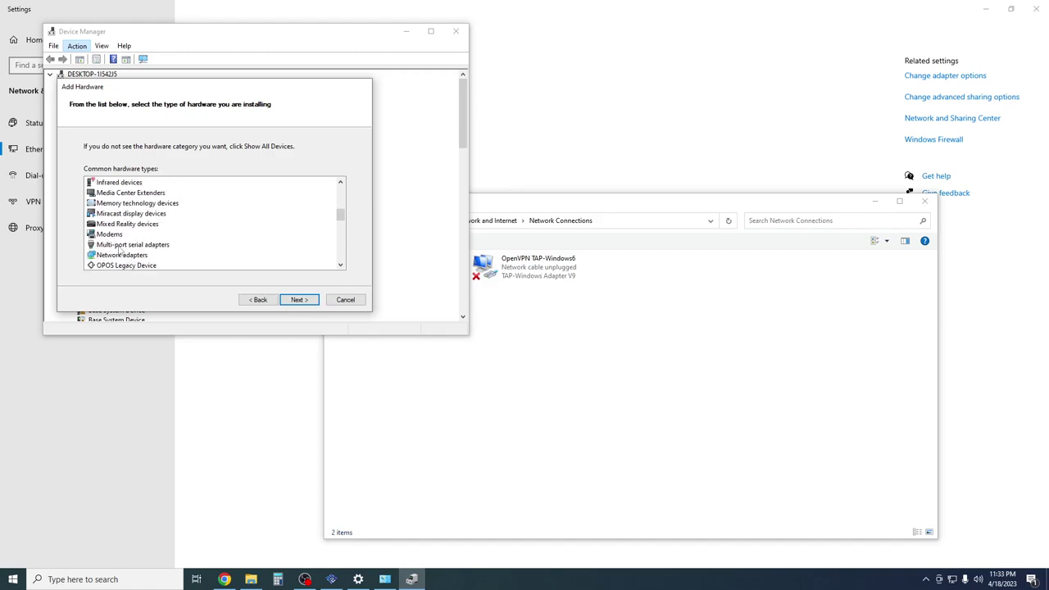
{"action": "left_click", "coordinate": [122, 256]}
{"action": "left_click", "coordinate": [299, 300]}
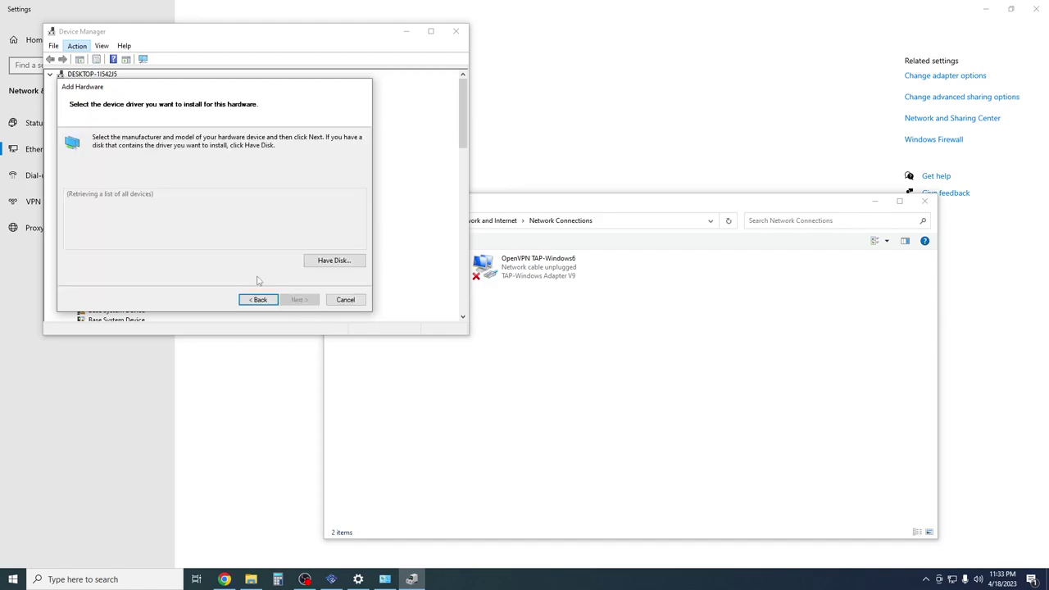
Step: Install a second TAP-Windows Adapter V9 from the manufacturer TAP-Windows Provider V9 and finish the wizard
{"action": "scroll", "coordinate": [125, 229], "scroll_direction": "down", "scroll_amount": 2}
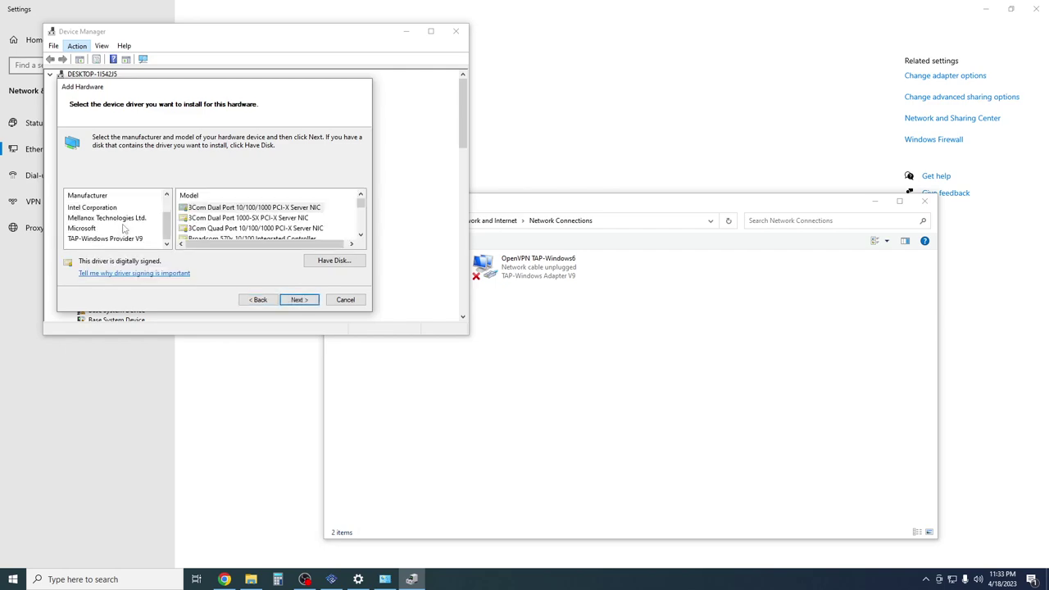
{"action": "left_click", "coordinate": [119, 239]}
{"action": "left_click", "coordinate": [304, 300]}
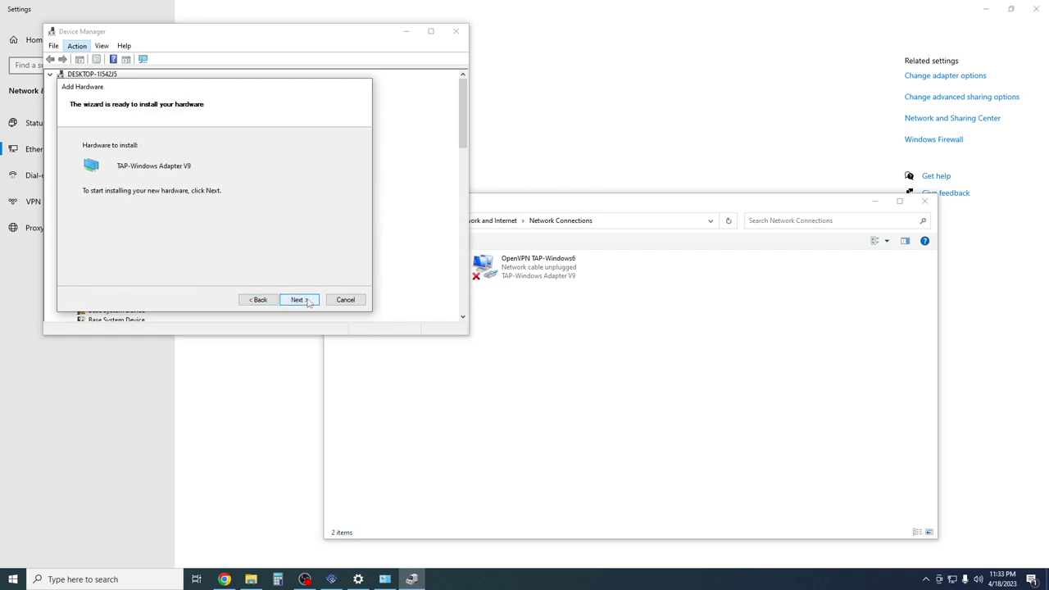
{"action": "left_click", "coordinate": [306, 301]}
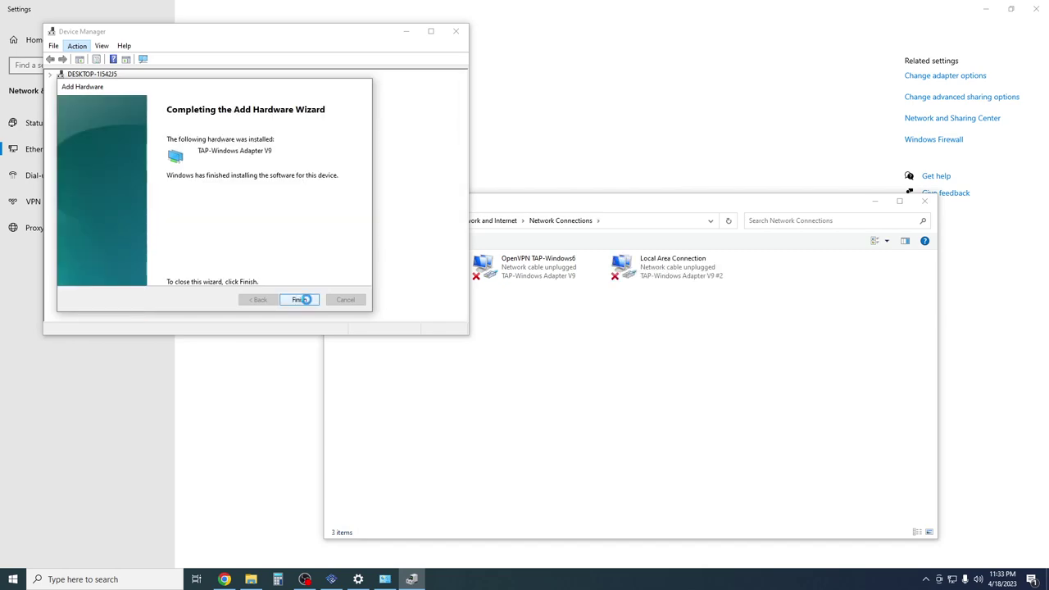
{"action": "left_click", "coordinate": [302, 299]}
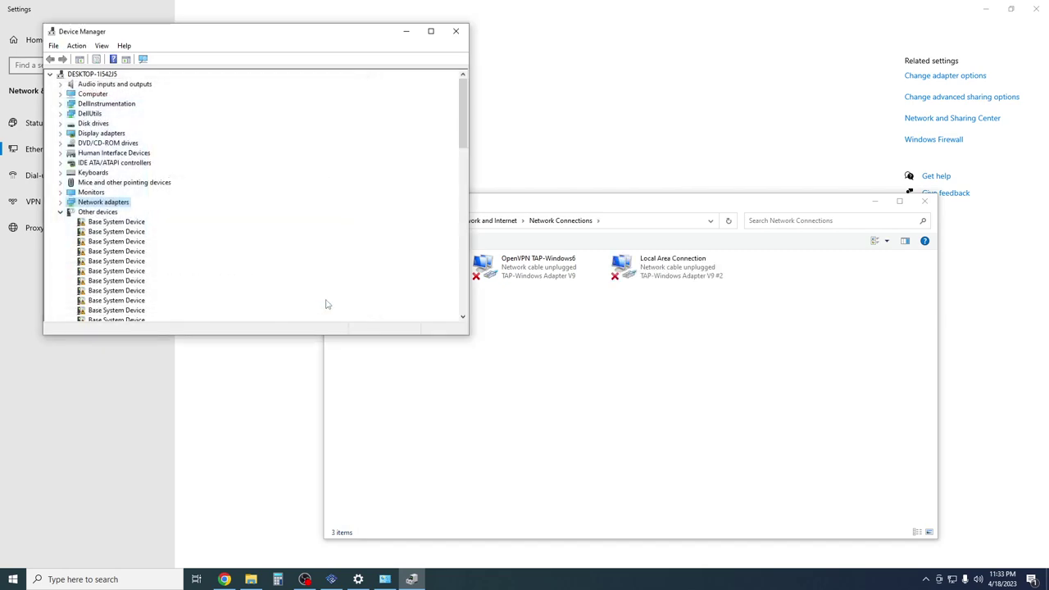
Step: Minimize Device Manager and rename the OpenVPN TAP-Windows6 connection to PCSX2 TAP 1
{"action": "left_click", "coordinate": [409, 33]}
{"action": "left_click", "coordinate": [514, 271]}
{"action": "right_click", "coordinate": [516, 275]}
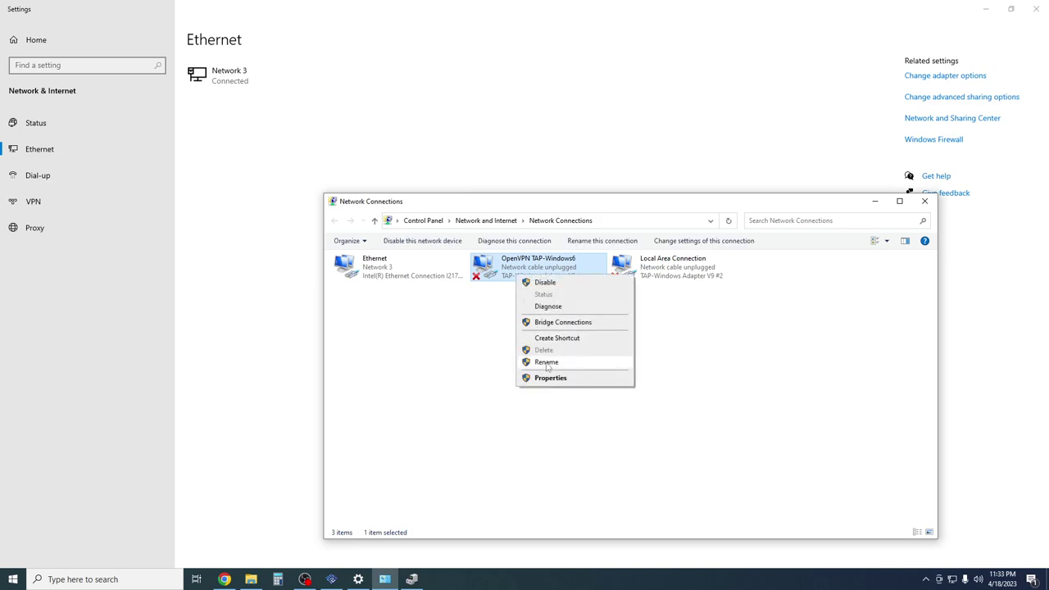
{"action": "left_click", "coordinate": [546, 362]}
{"action": "type", "text": "PCS"}
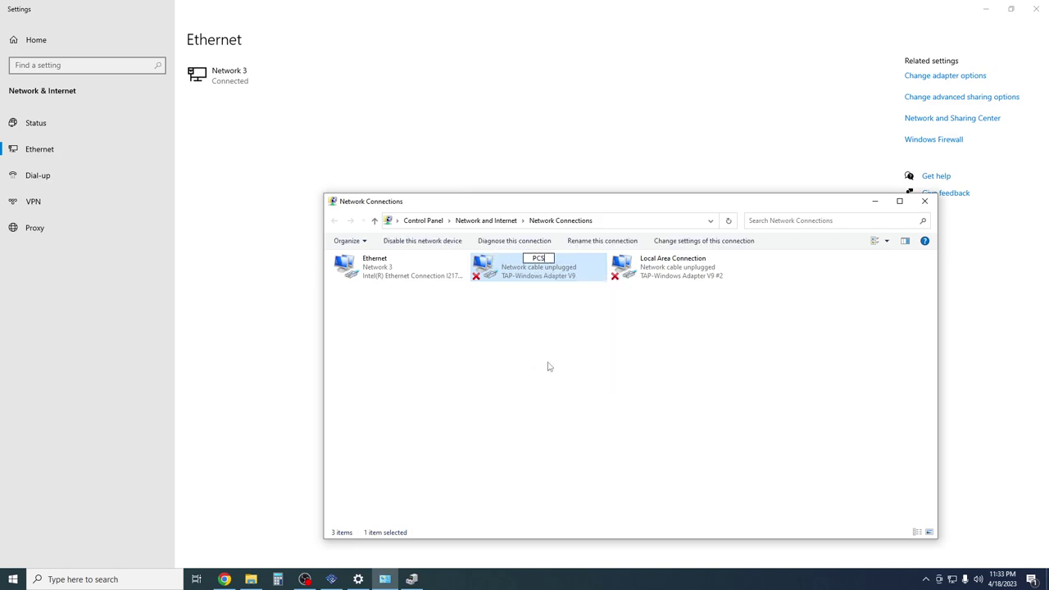
{"action": "type", "text": "X2 TAP 1"}
{"action": "key", "text": "Return"}
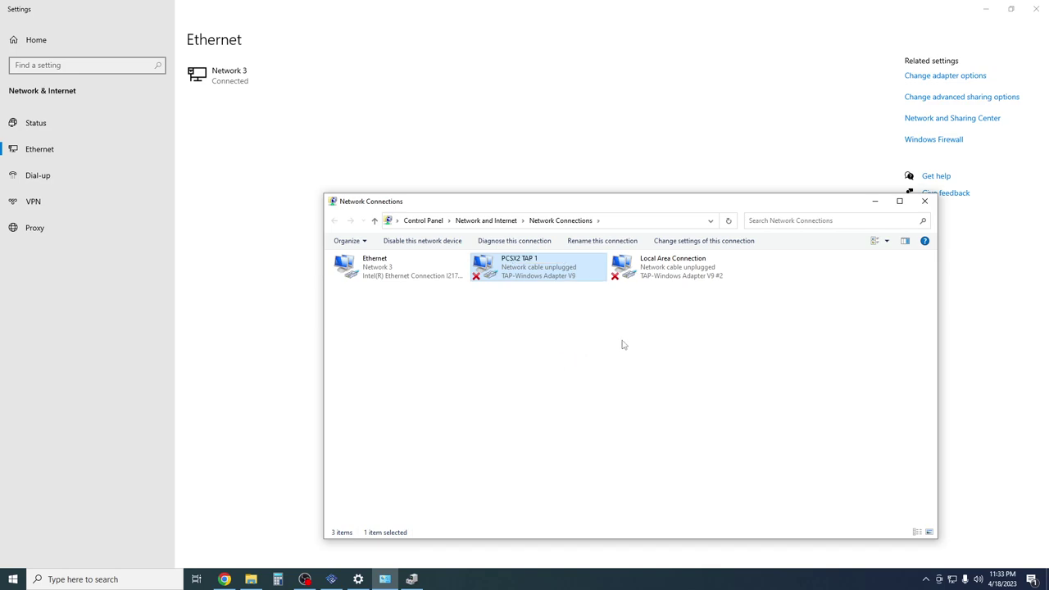
Step: Rename the Local Area Connection of TAP-Windows Adapter V9 #2 to PCSX2 TAP 2
{"action": "right_click", "coordinate": [684, 278]}
{"action": "left_click", "coordinate": [713, 364]}
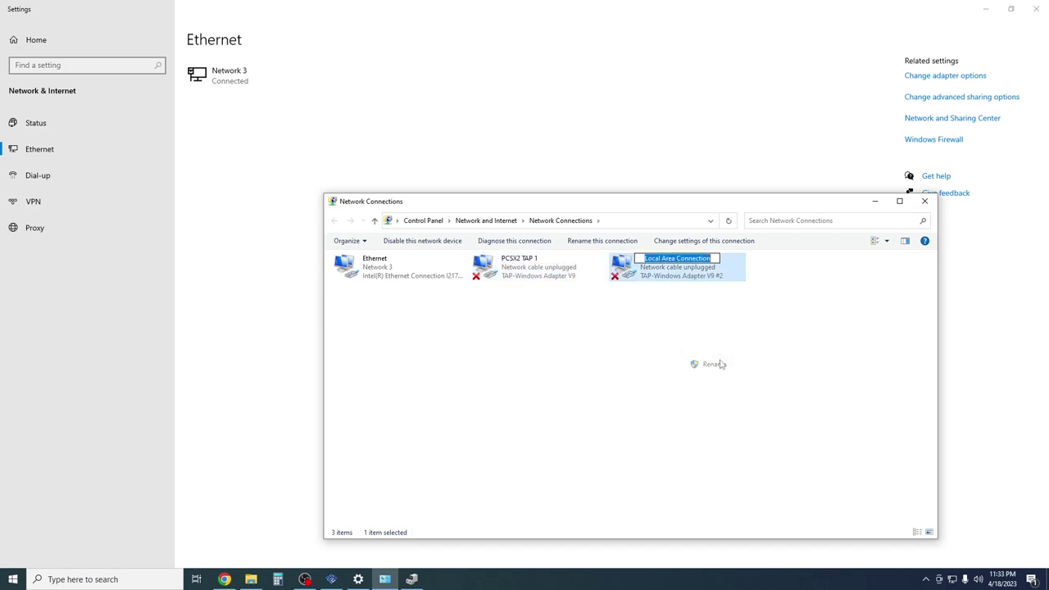
{"action": "type", "text": "PCSX"}
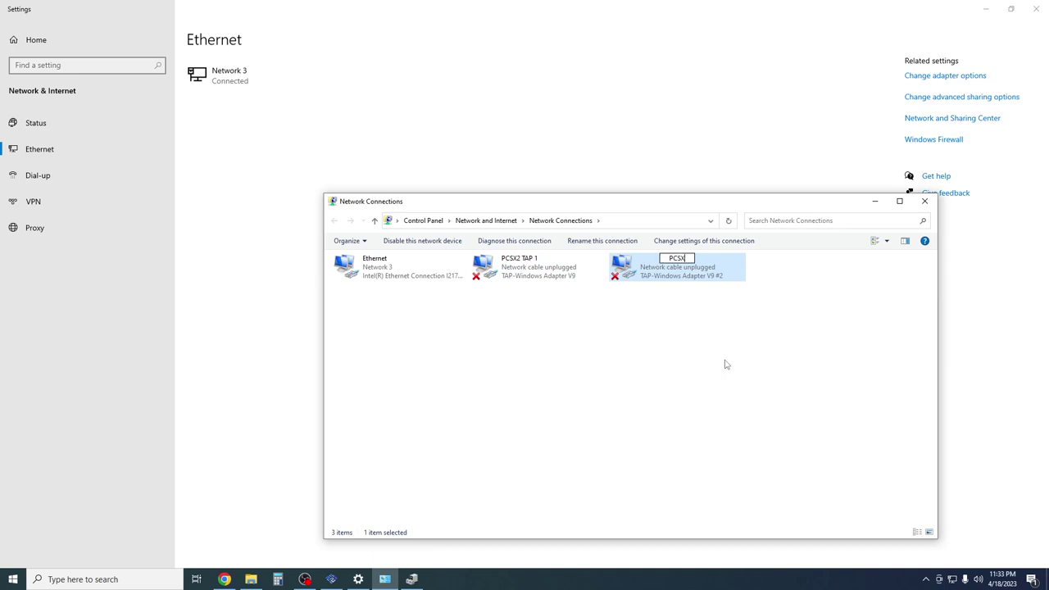
{"action": "type", "text": "2 TAP 2"}
{"action": "key", "text": "Return"}
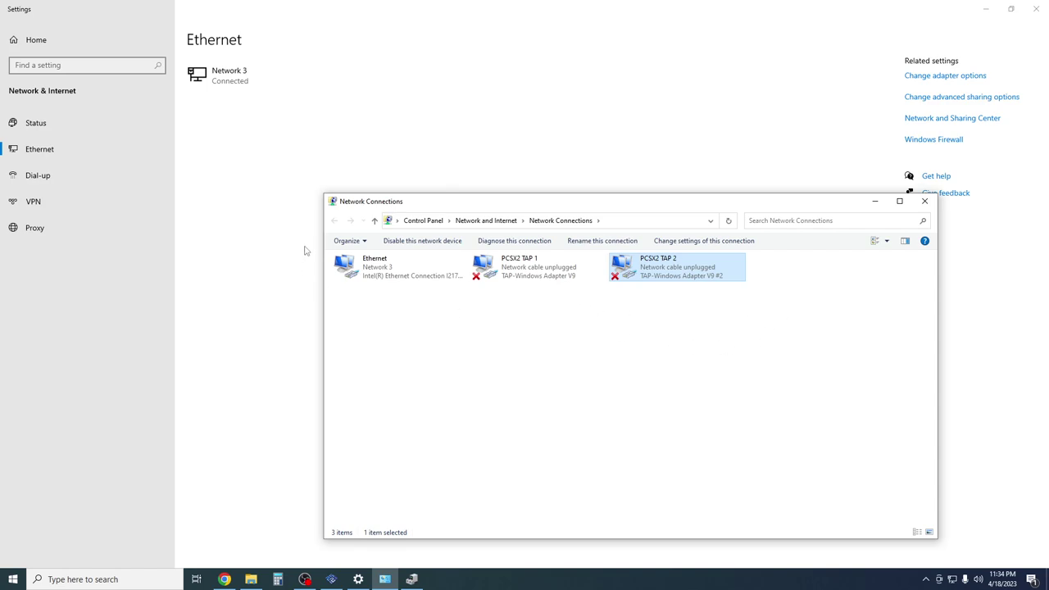
Step: Examine the Ethernet connection's details for its IPv4 address, subnet mask, default gateway and DNS server, and close them
{"action": "double_click", "coordinate": [409, 279]}
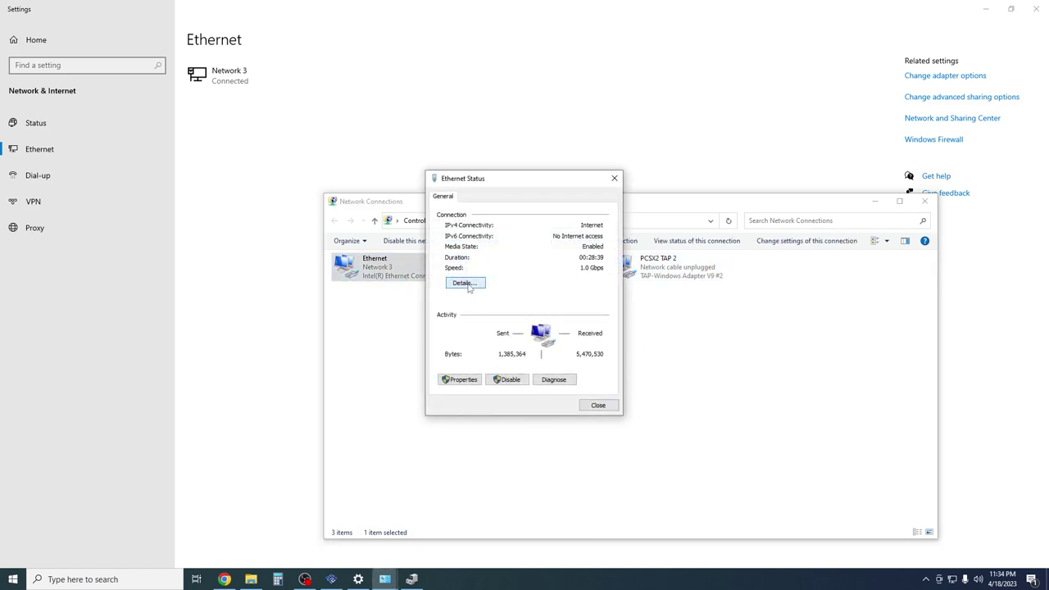
{"action": "left_click", "coordinate": [465, 284]}
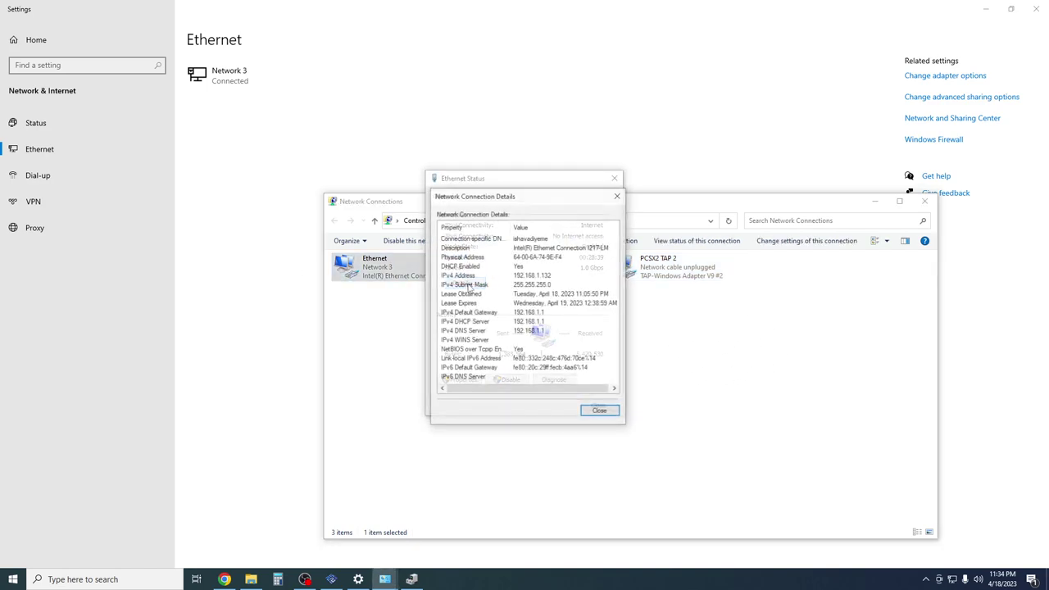
{"action": "left_click", "coordinate": [606, 414]}
{"action": "left_click", "coordinate": [598, 404]}
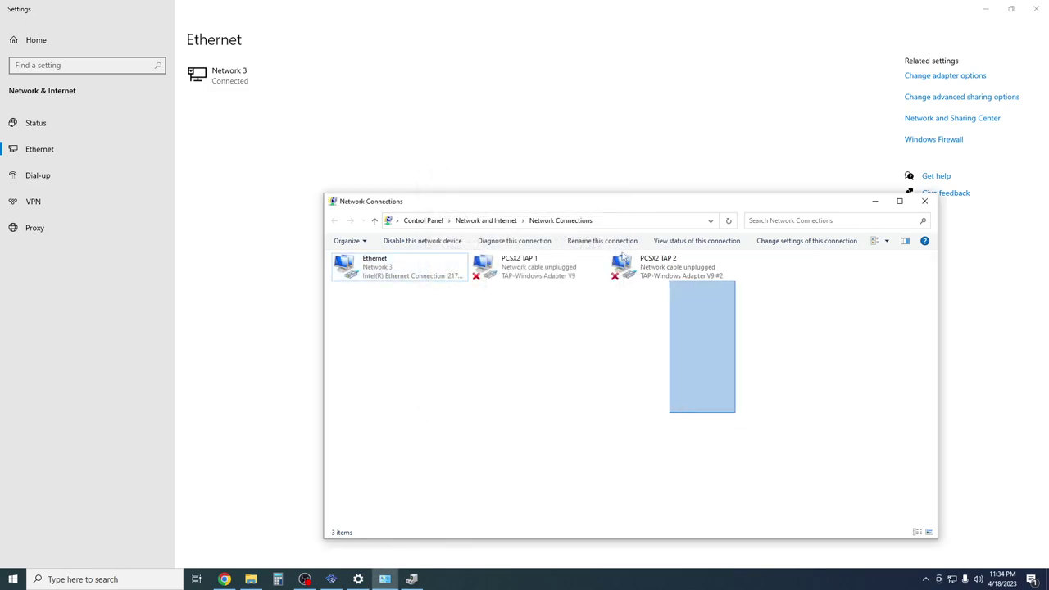
Step: Bridge the Ethernet, PCSX2 TAP 1 and PCSX2 TAP 2 connections and dismiss the notice
{"action": "left_click_drag", "start_coordinate": [623, 258], "coordinate": [383, 251]}
{"action": "right_click", "coordinate": [375, 265]}
{"action": "left_click", "coordinate": [437, 314]}
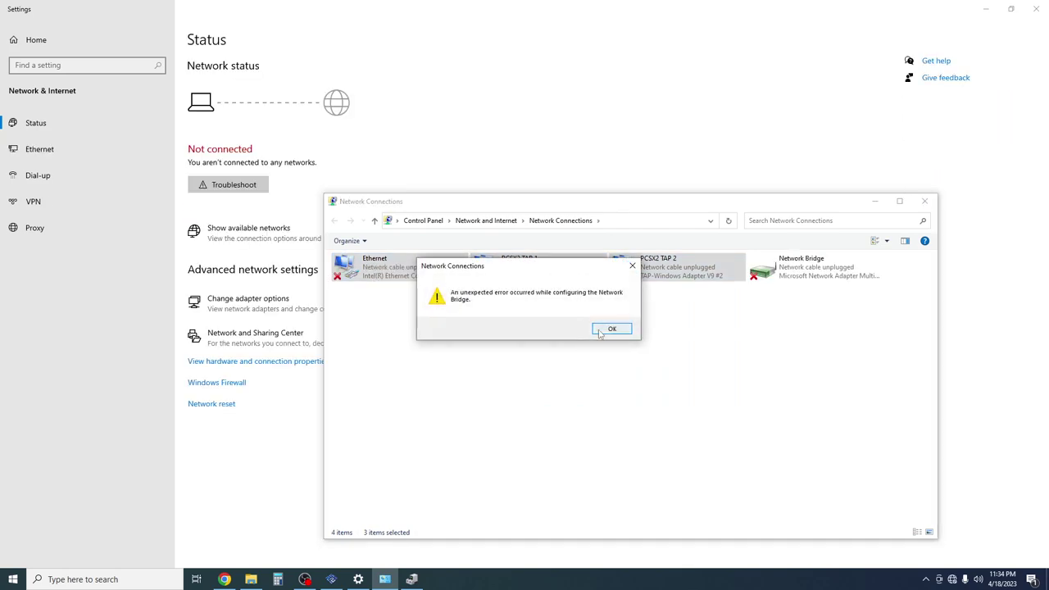
{"action": "left_click", "coordinate": [600, 332]}
Step: Add the PCSX2 TAP 1 and PCSX2 TAP 2 adapters to the Network Bridge in its properties
{"action": "double_click", "coordinate": [791, 267]}
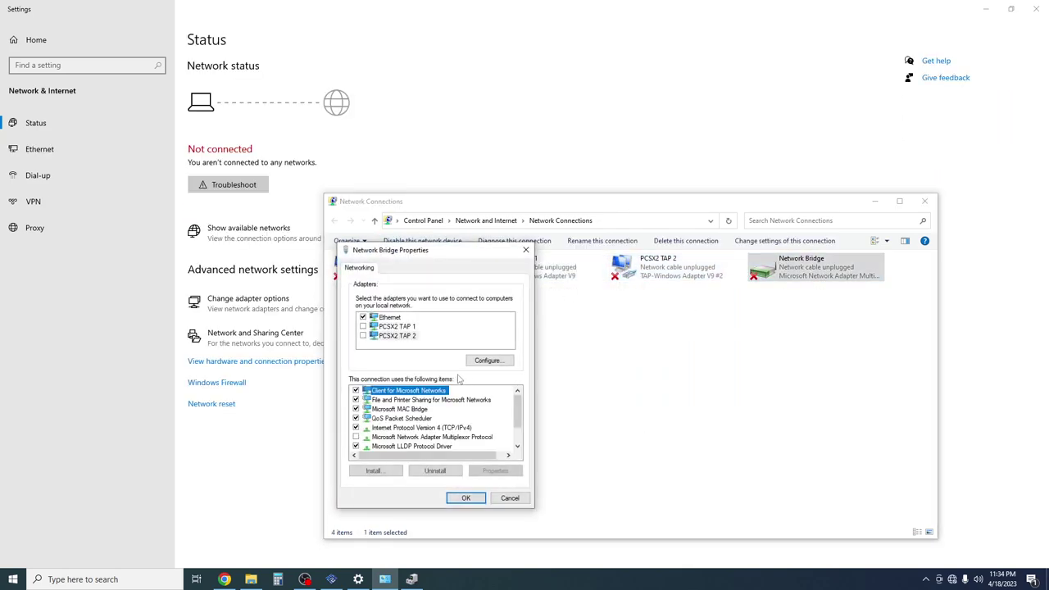
{"action": "left_click", "coordinate": [363, 326]}
{"action": "left_click", "coordinate": [364, 337]}
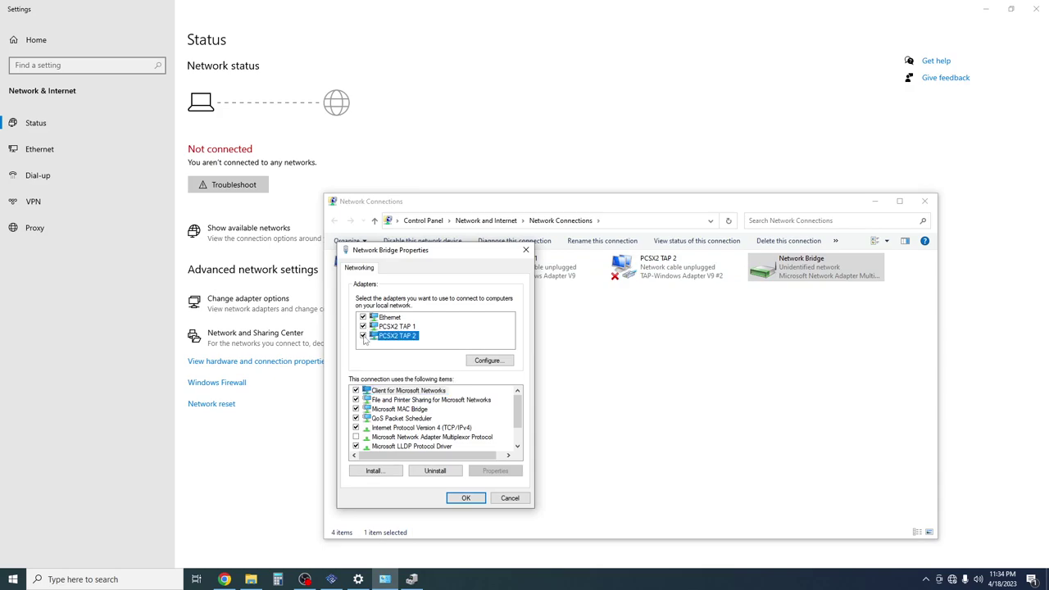
Step: Give the bridge static IPv4 settings: address 192.168.1.132, mask 255.255.255.0, gateway and preferred DNS 192.168.1.1, and close its properties
{"action": "left_click", "coordinate": [443, 428]}
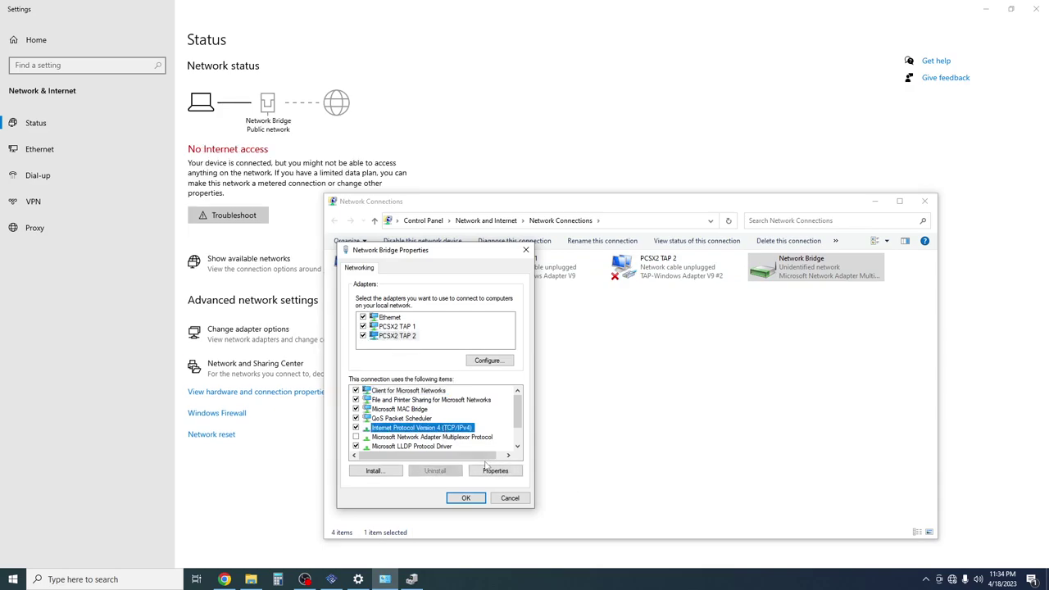
{"action": "left_click", "coordinate": [495, 471]}
{"action": "left_click", "coordinate": [399, 370]}
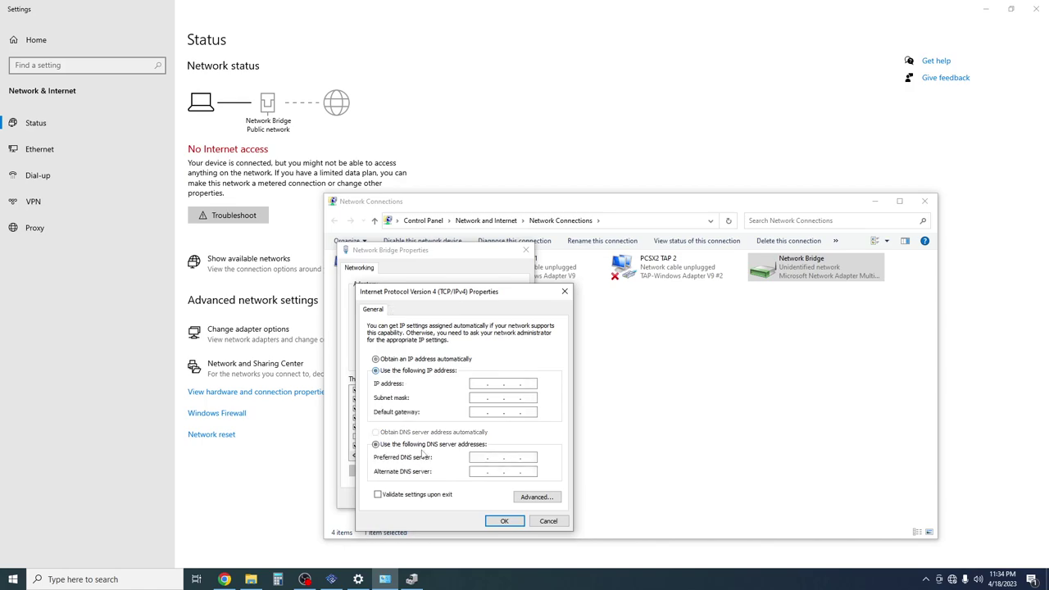
{"action": "left_click", "coordinate": [486, 383]}
{"action": "type", "text": "192 . 168 . 1 . 132"}
{"action": "key", "text": "Tab"}
{"action": "key", "text": "Tab"}
{"action": "key", "text": "Tab"}
{"action": "key", "text": "Tab"}
{"action": "type", "text": "192"}
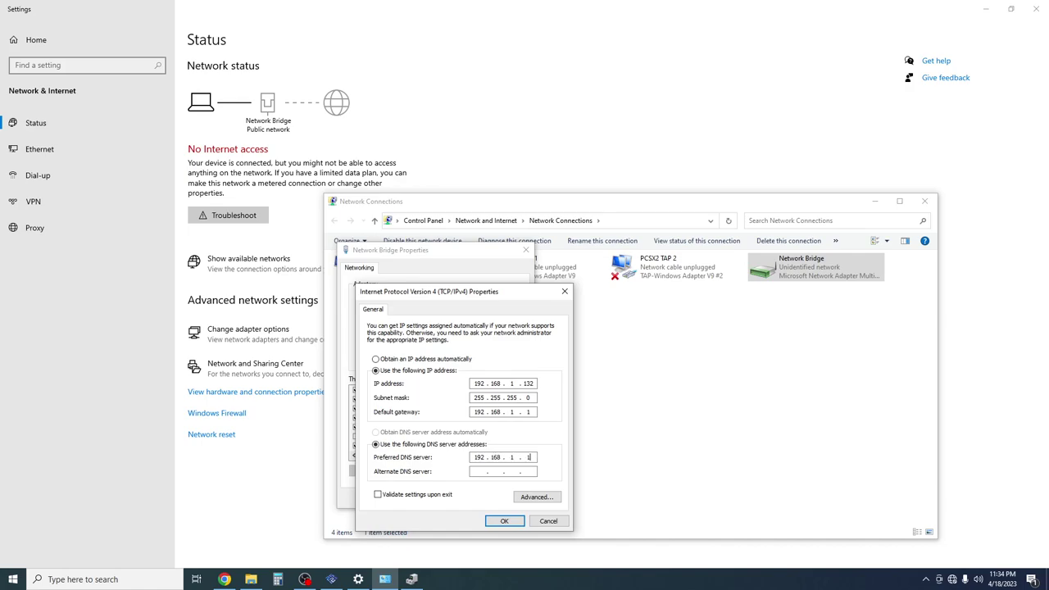
{"action": "left_click", "coordinate": [502, 522]}
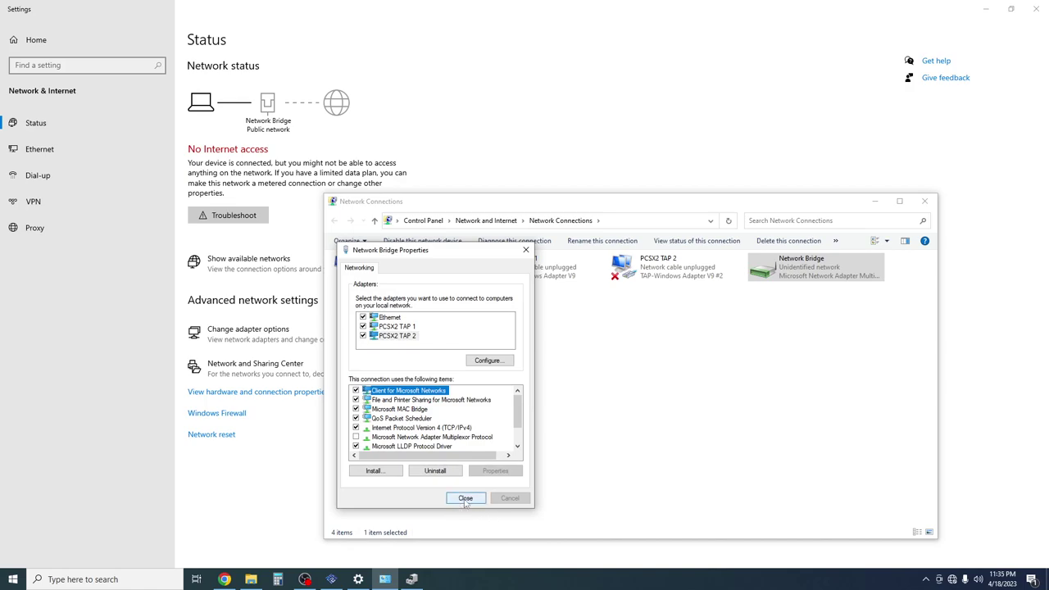
{"action": "left_click", "coordinate": [464, 498]}
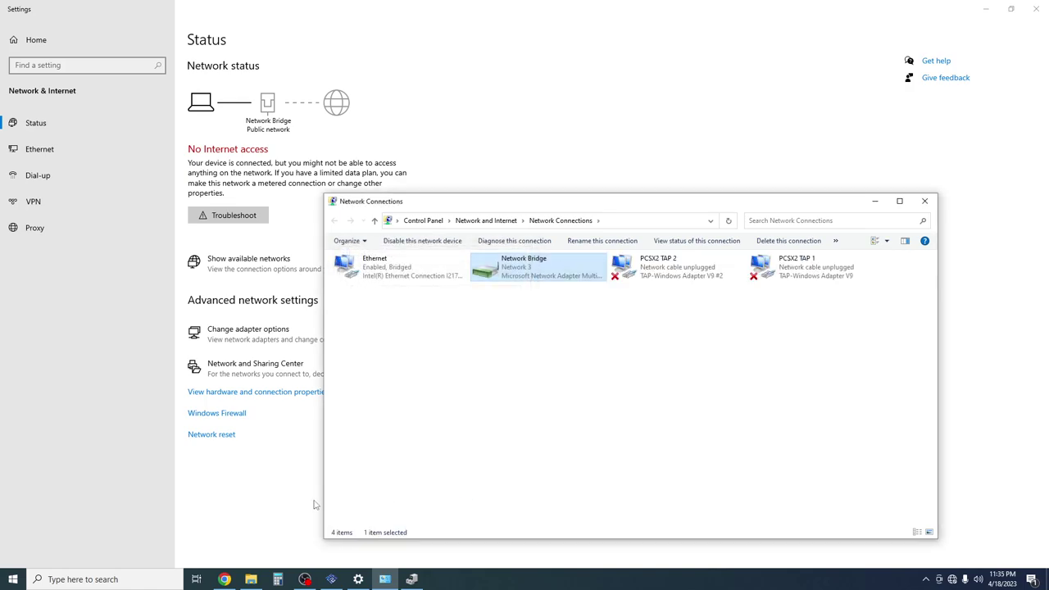
Step: Switch to Chrome and reload the OpenVPN Community Downloads page to test the internet connection, then return to Network Connections
{"action": "left_click", "coordinate": [224, 579]}
{"action": "left_click", "coordinate": [47, 28]}
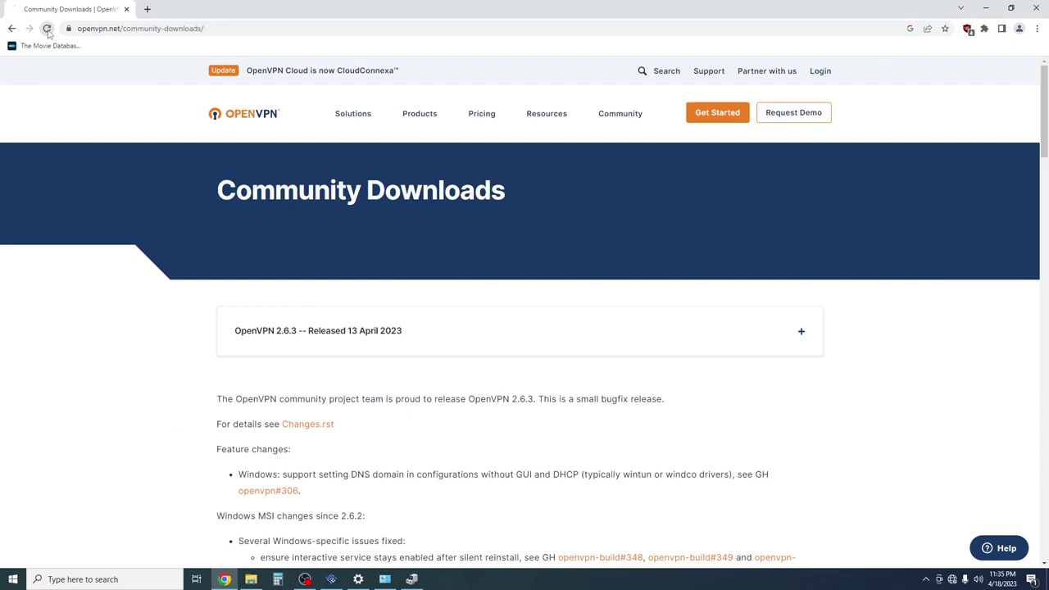
{"action": "left_click", "coordinate": [47, 28]}
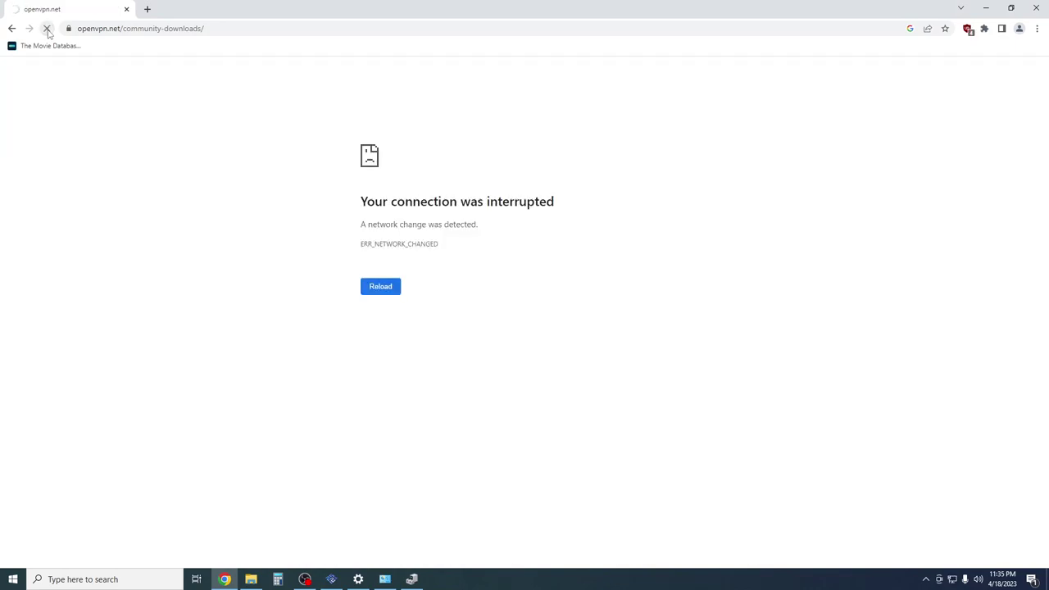
{"action": "left_click", "coordinate": [986, 8]}
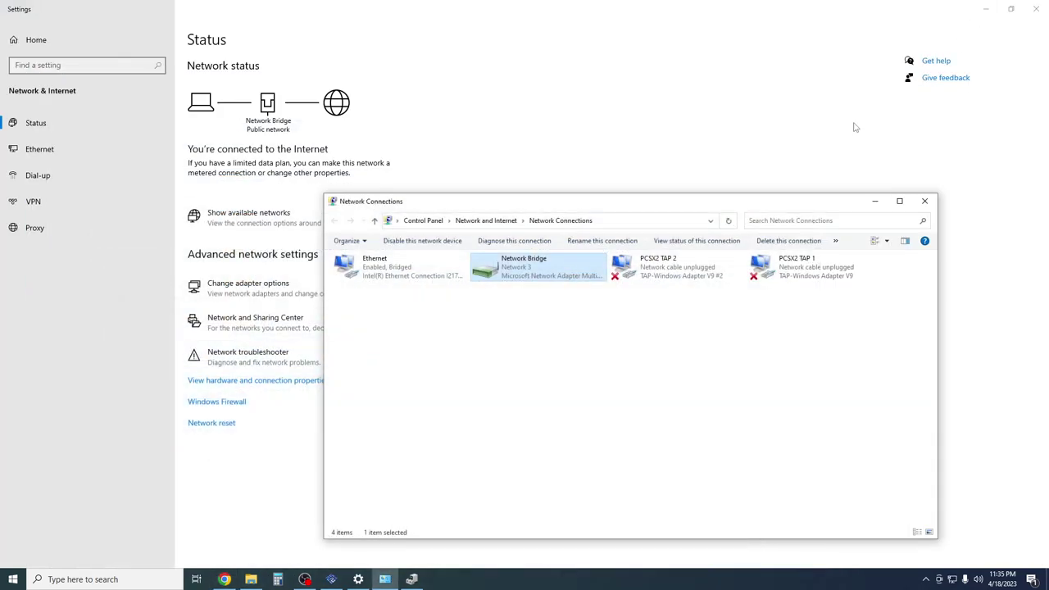
{"action": "left_click", "coordinate": [586, 408]}
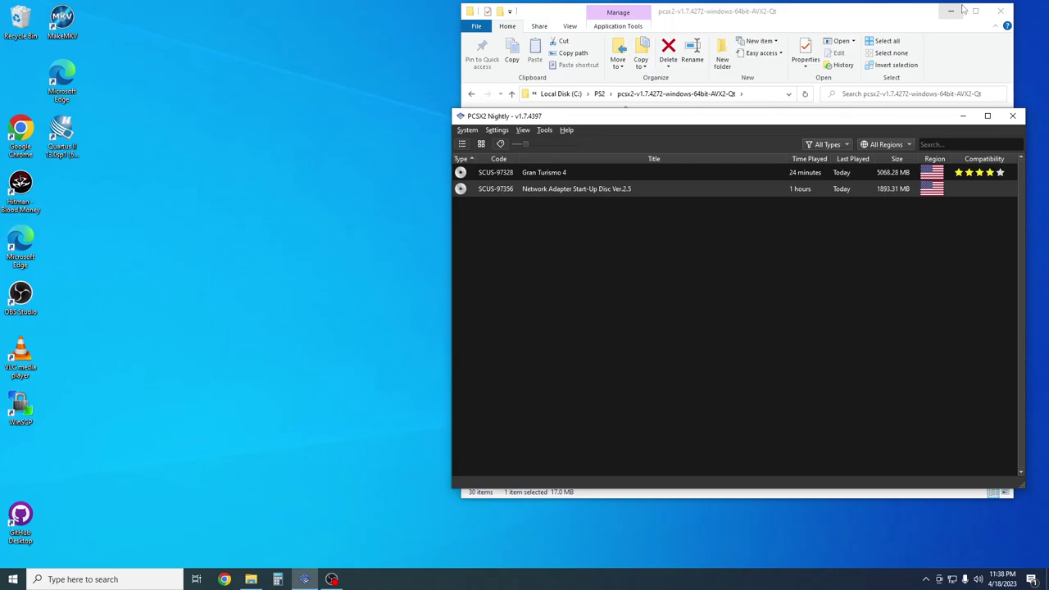
Step: In PCSX2's Network & HDD settings, set the Ethernet device type to TAP and device to PCSX2 TAP 1, then start Network Adapter Start-Up Disc
{"action": "left_click", "coordinate": [502, 131]}
{"action": "left_click", "coordinate": [520, 254]}
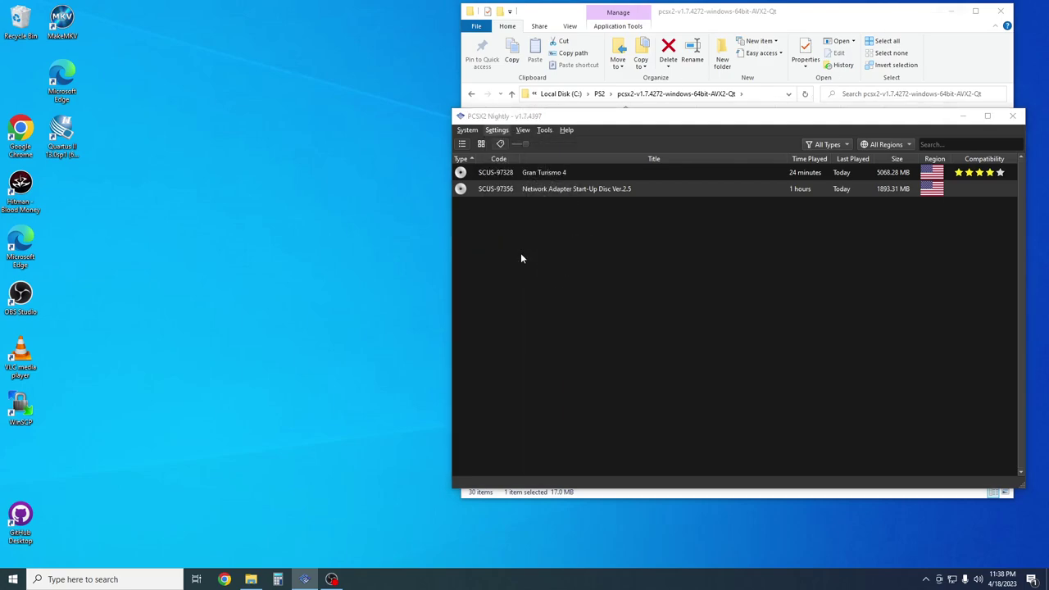
{"action": "left_click", "coordinate": [760, 153]}
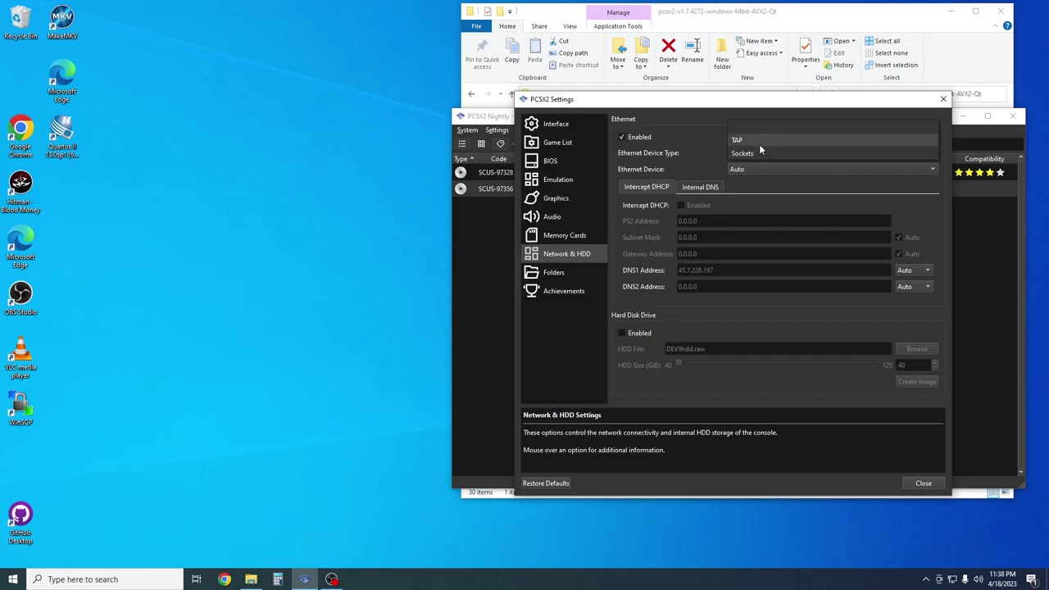
{"action": "left_click", "coordinate": [759, 144]}
{"action": "left_click", "coordinate": [743, 169]}
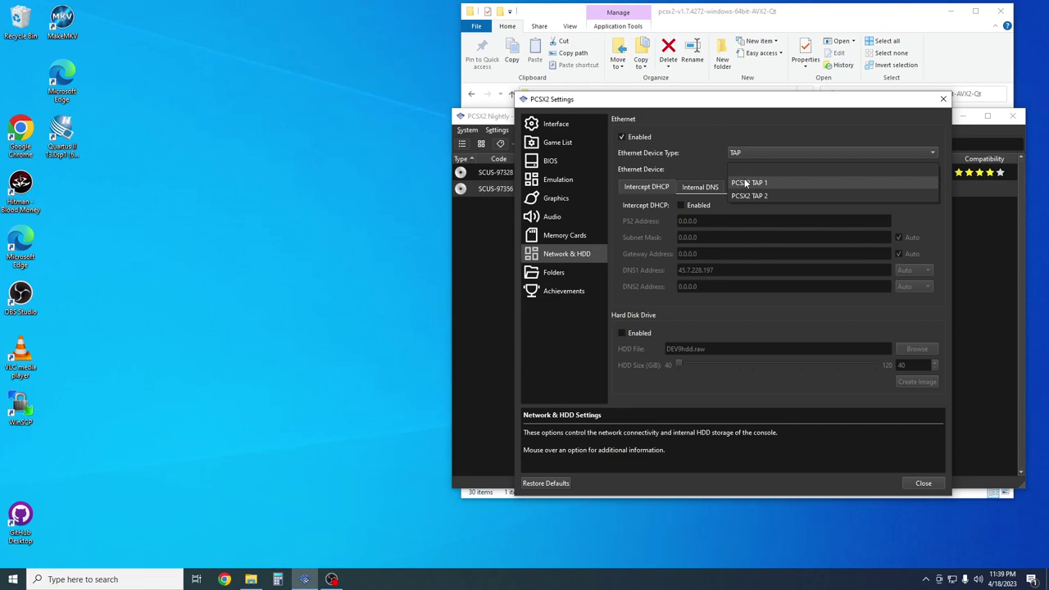
{"action": "left_click", "coordinate": [745, 183]}
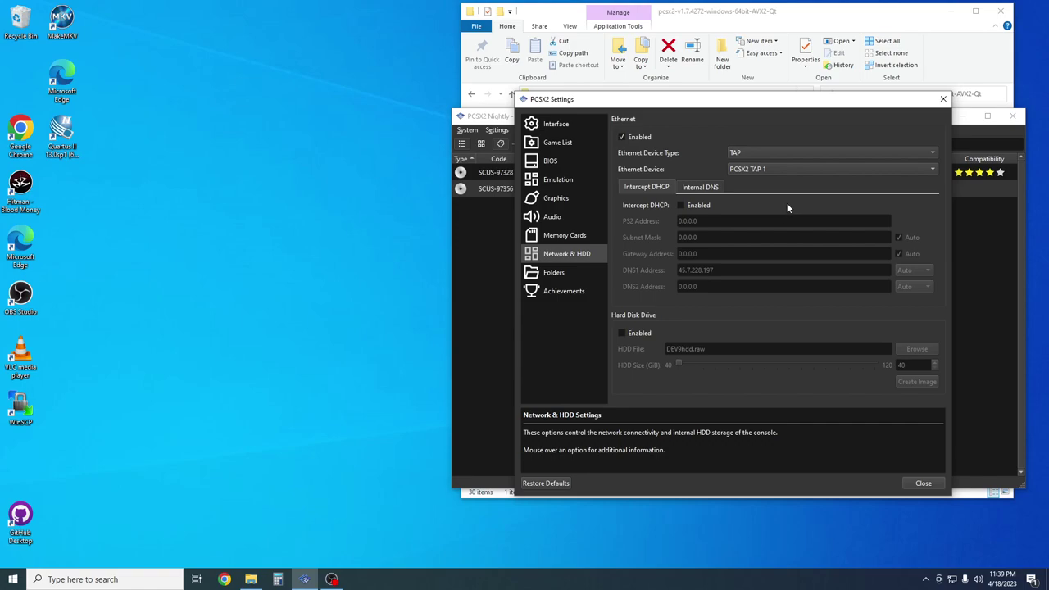
{"action": "left_click", "coordinate": [926, 484]}
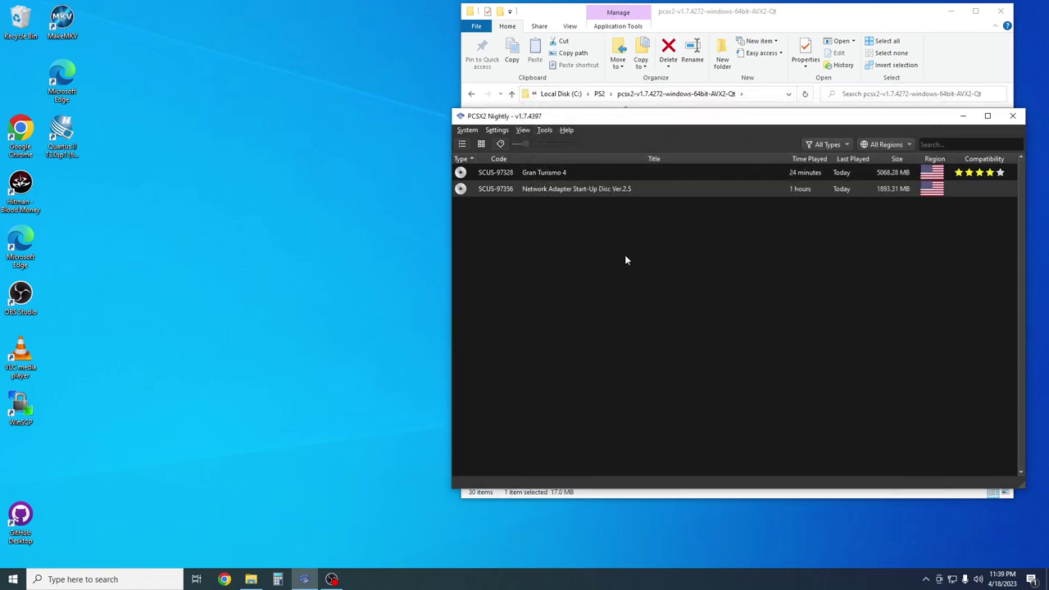
{"action": "left_click", "coordinate": [581, 190]}
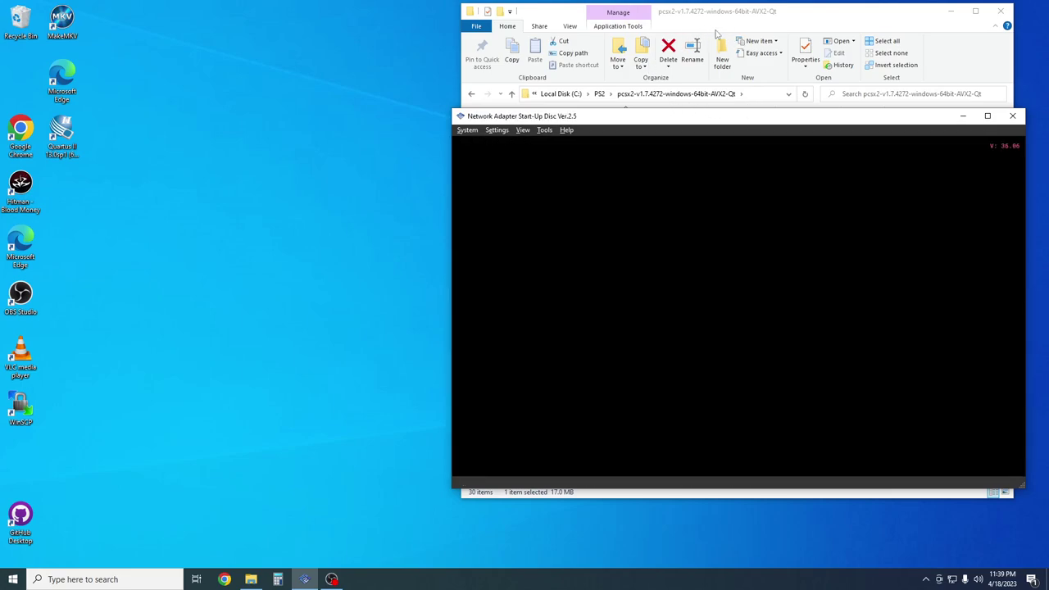
Step: Launch pcsx2-qtx64-avx2.exe from the pcsx2-v1.7.4272-windows-64bit-AVX2-Qt - Copy folder and place its window beside the first instance
{"action": "left_click", "coordinate": [726, 29]}
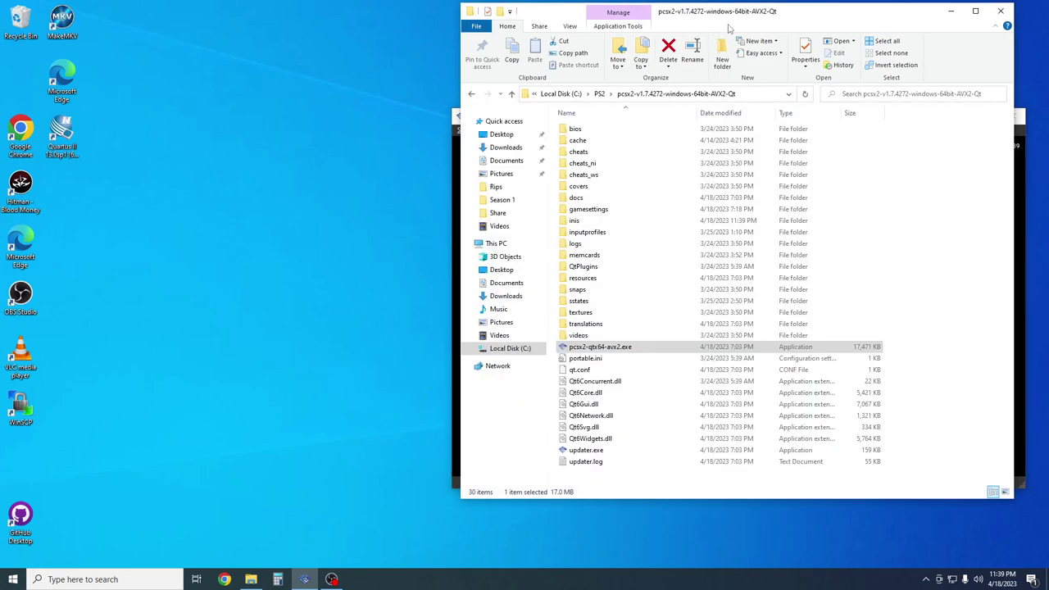
{"action": "left_click", "coordinate": [599, 94]}
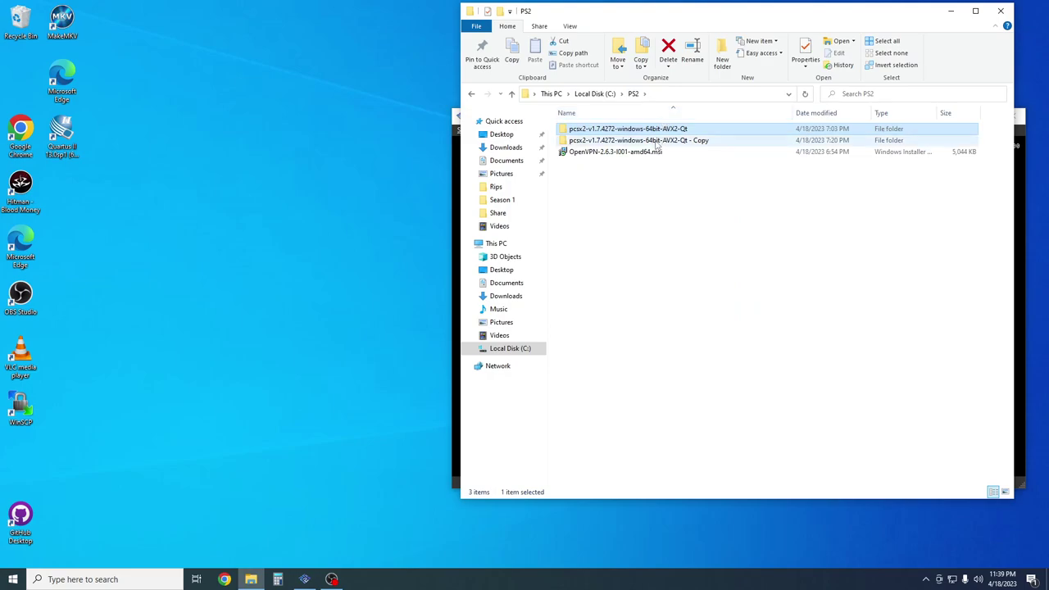
{"action": "double_click", "coordinate": [655, 141]}
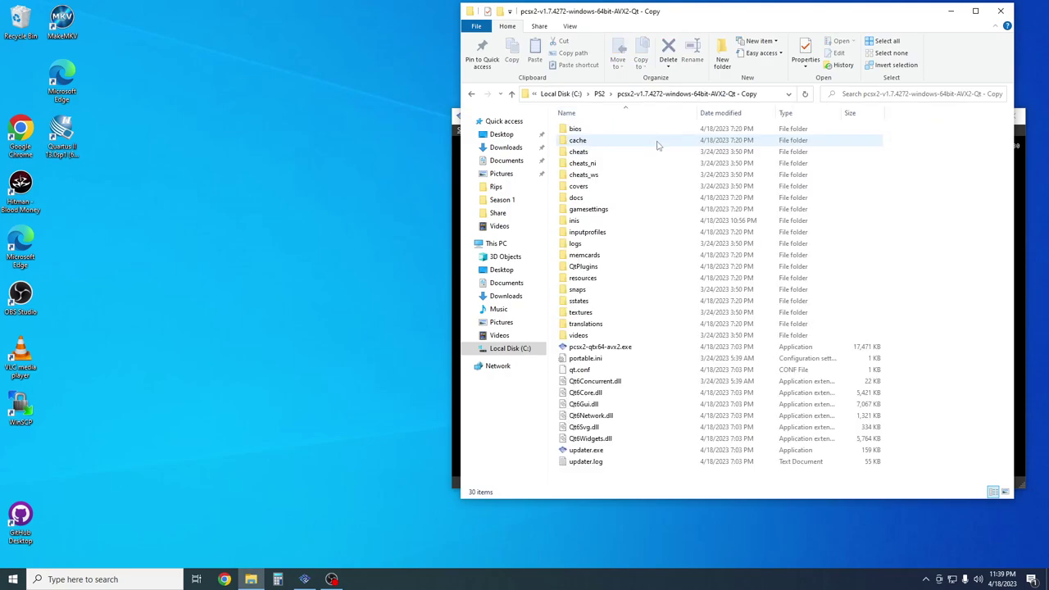
{"action": "left_click", "coordinate": [622, 358]}
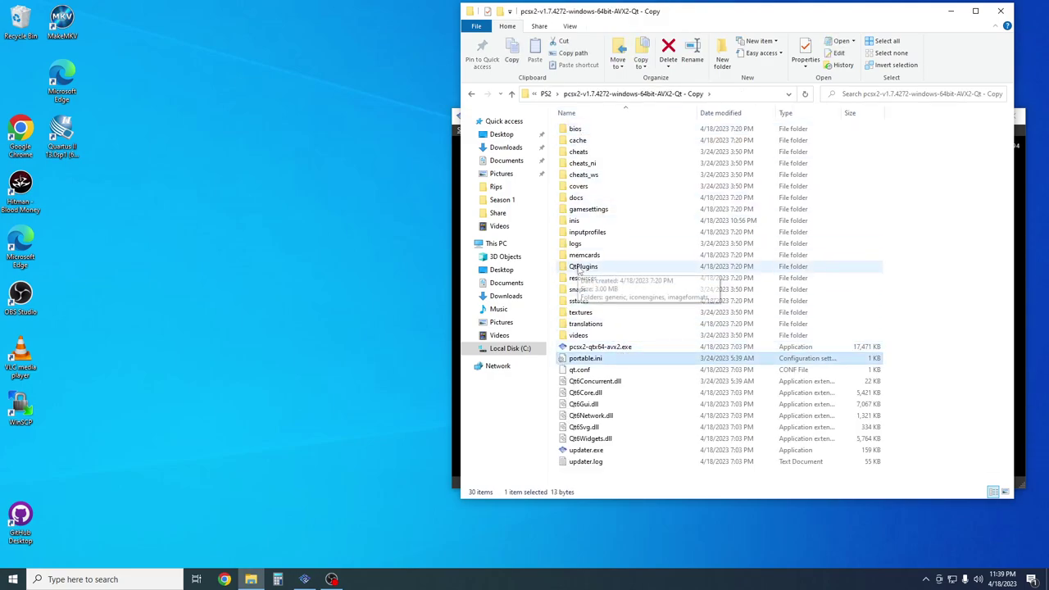
{"action": "left_click", "coordinate": [593, 347]}
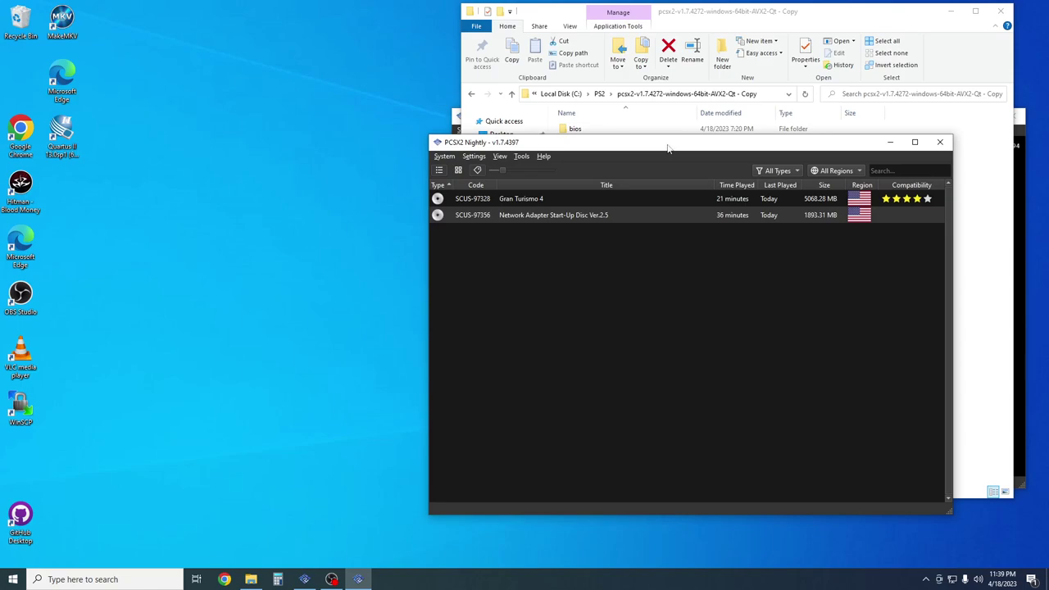
{"action": "left_click_drag", "start_coordinate": [666, 145], "coordinate": [269, 112]}
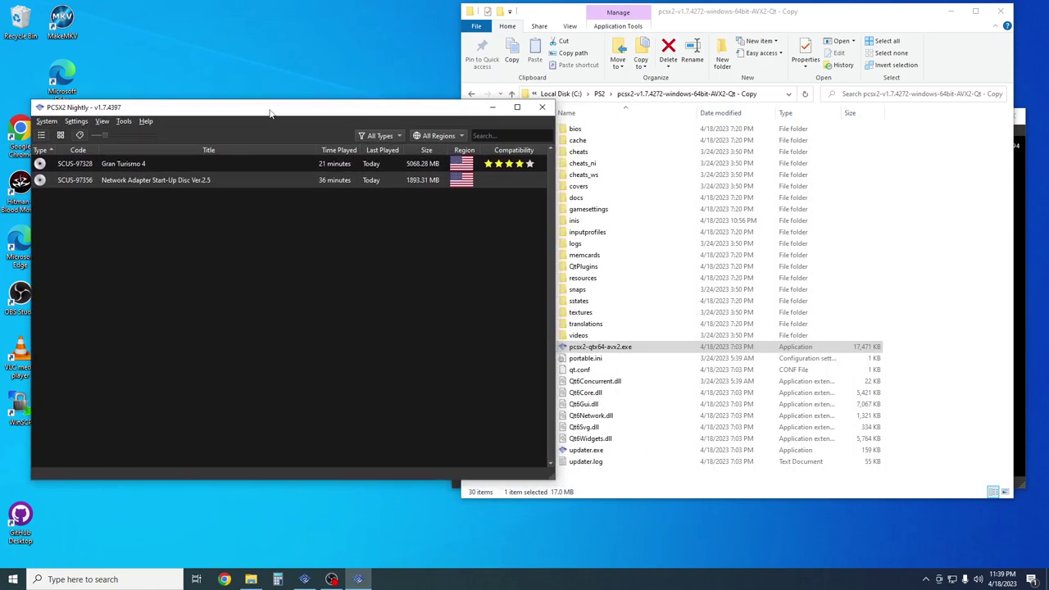
Step: In the second PCSX2 instance, choose TAP as Ethernet device type, pick an Ethernet device, and start Network Adapter Start-Up Disc
{"action": "left_click", "coordinate": [76, 121]}
{"action": "left_click", "coordinate": [102, 239]}
{"action": "left_click", "coordinate": [310, 147]}
{"action": "left_click", "coordinate": [305, 131]}
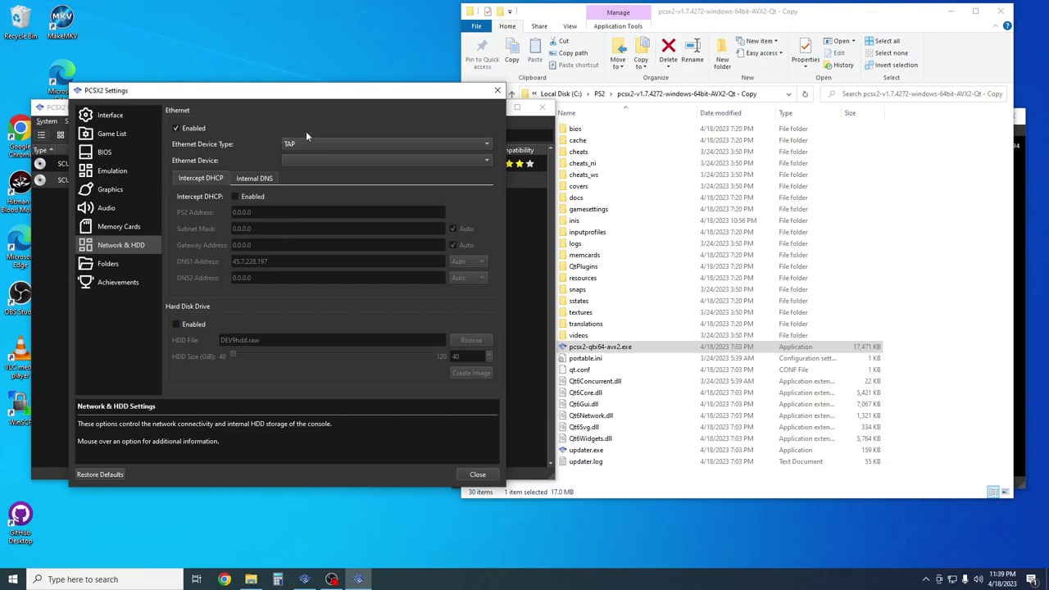
{"action": "left_click", "coordinate": [300, 159]}
{"action": "left_click", "coordinate": [304, 171]}
{"action": "left_click", "coordinate": [478, 475]}
{"action": "double_click", "coordinate": [166, 180]}
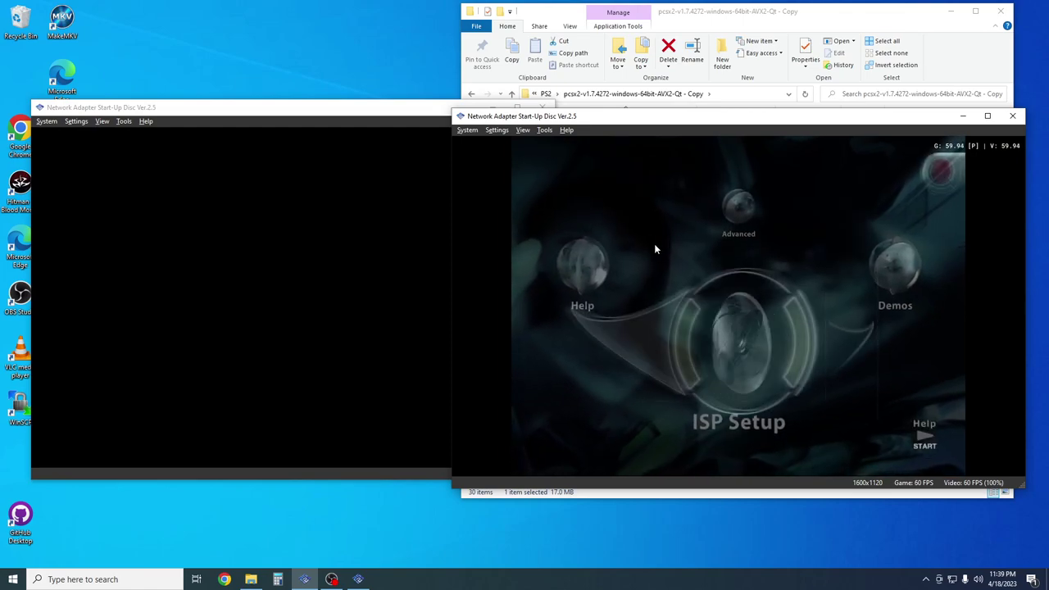
Step: In the first instance's Network Adapter Start-Up Disc, go to Advanced and open Network Tools
{"action": "key", "text": "Up"}
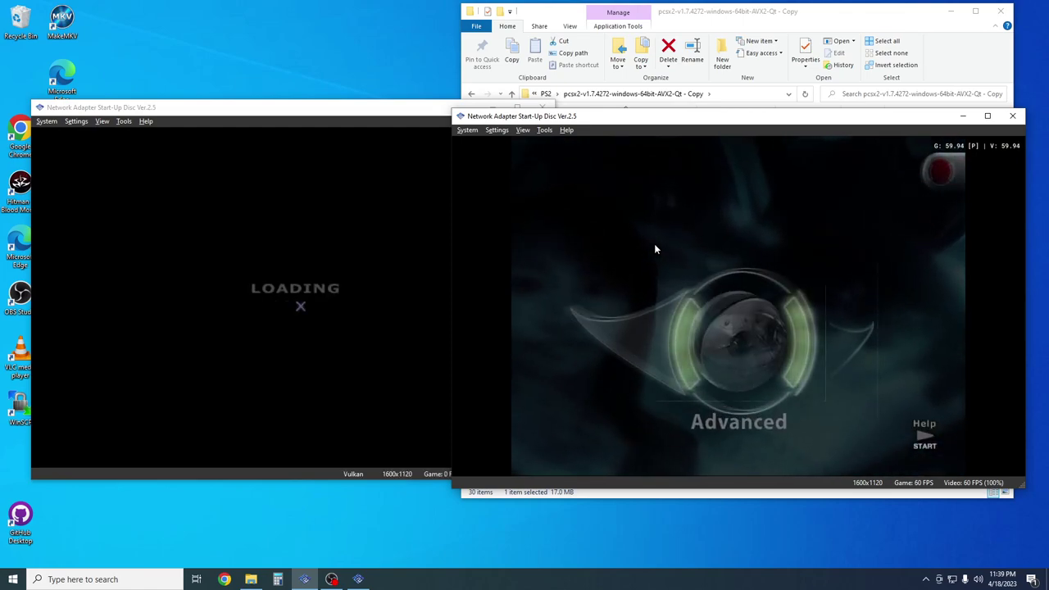
{"action": "key", "text": "k"}
{"action": "key", "text": "Right"}
{"action": "key", "text": "k"}
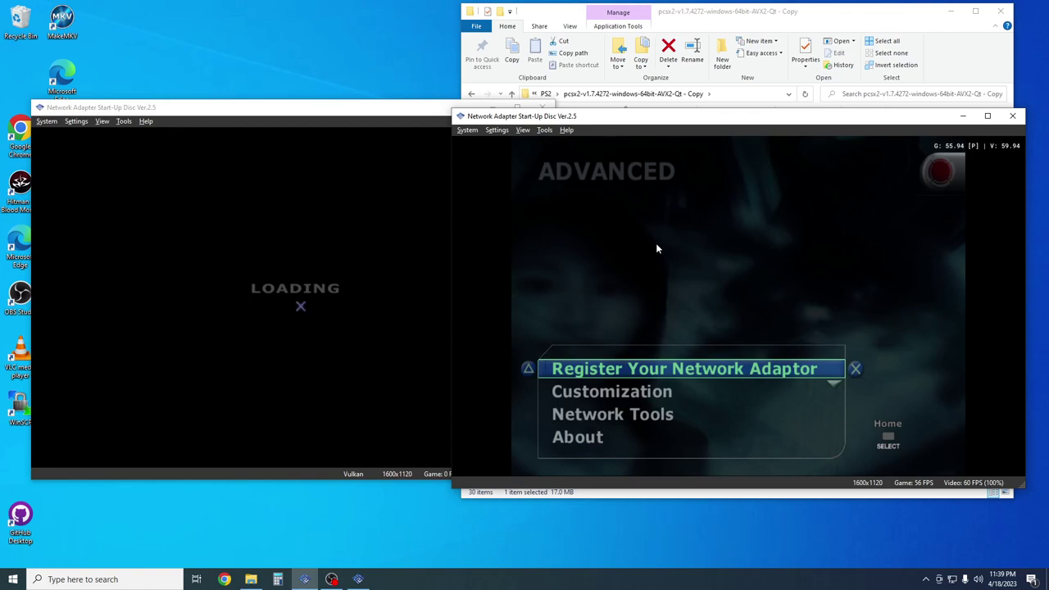
{"action": "key", "text": "Down"}
{"action": "key", "text": "Down"}
{"action": "key", "text": "k"}
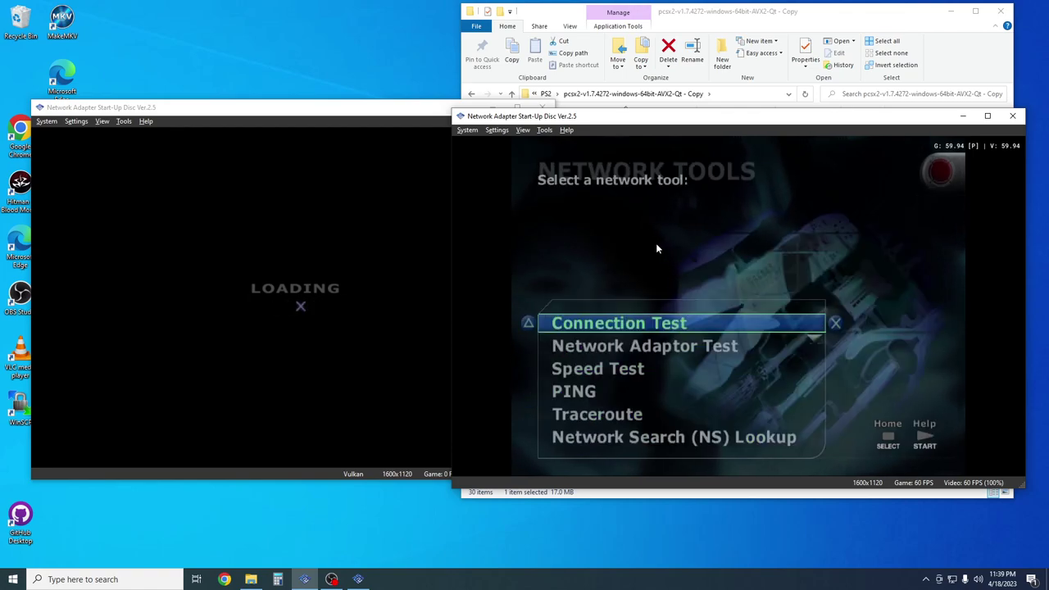
Step: Run the Connection Test from Network Tools in the second PCSX2 instance
{"action": "key", "text": "k"}
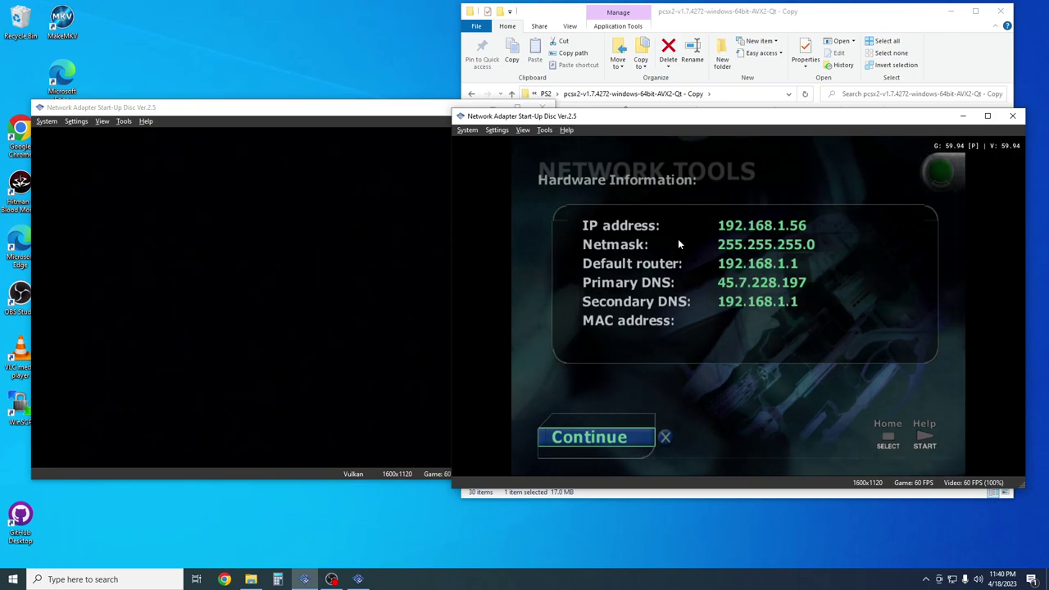
Step: In the first PCSX2 instance, enter Advanced, agree to the End User License Agreement, and open Network Tools
{"action": "left_click", "coordinate": [166, 206]}
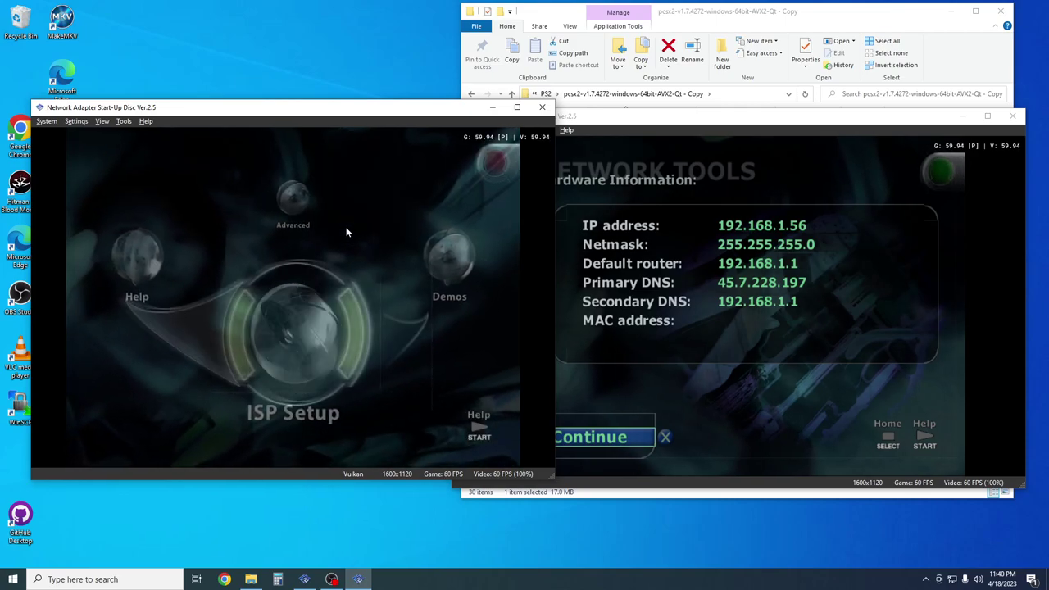
{"action": "key", "text": "Up"}
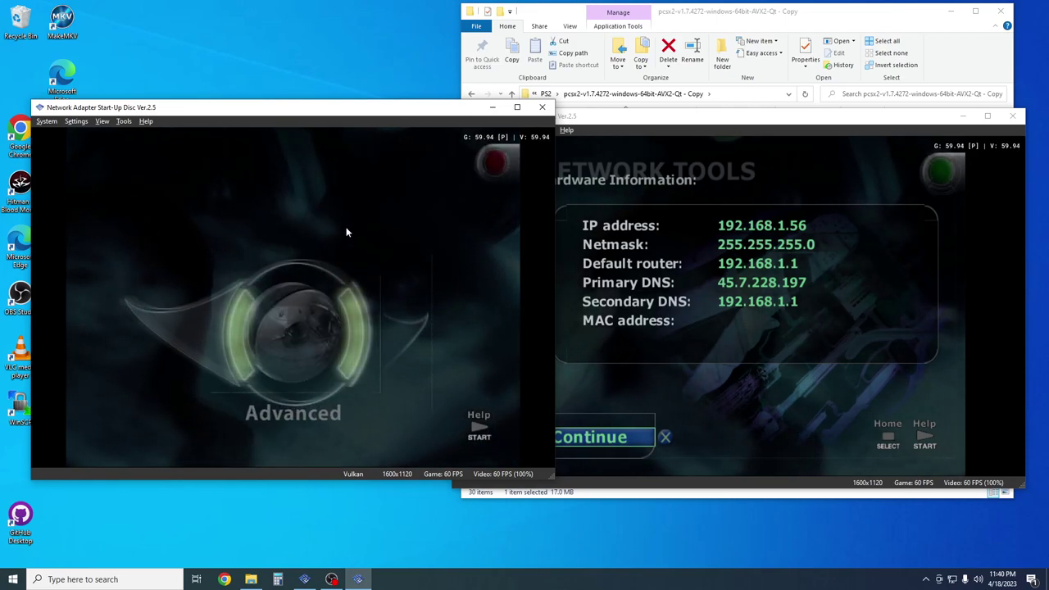
{"action": "key", "text": "KP_2"}
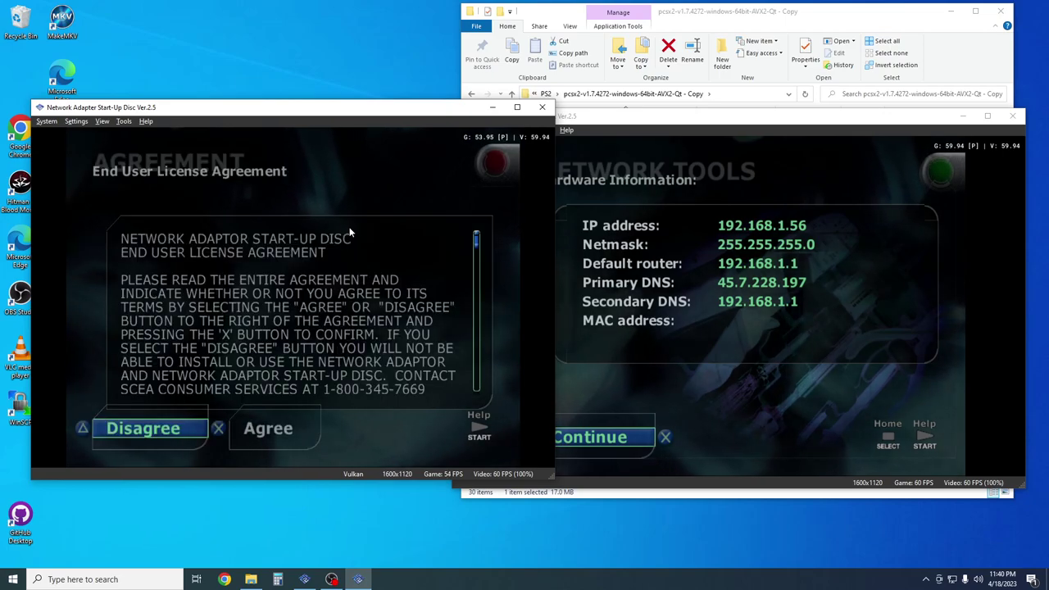
{"action": "key", "text": "Right"}
{"action": "key", "text": "KP_2"}
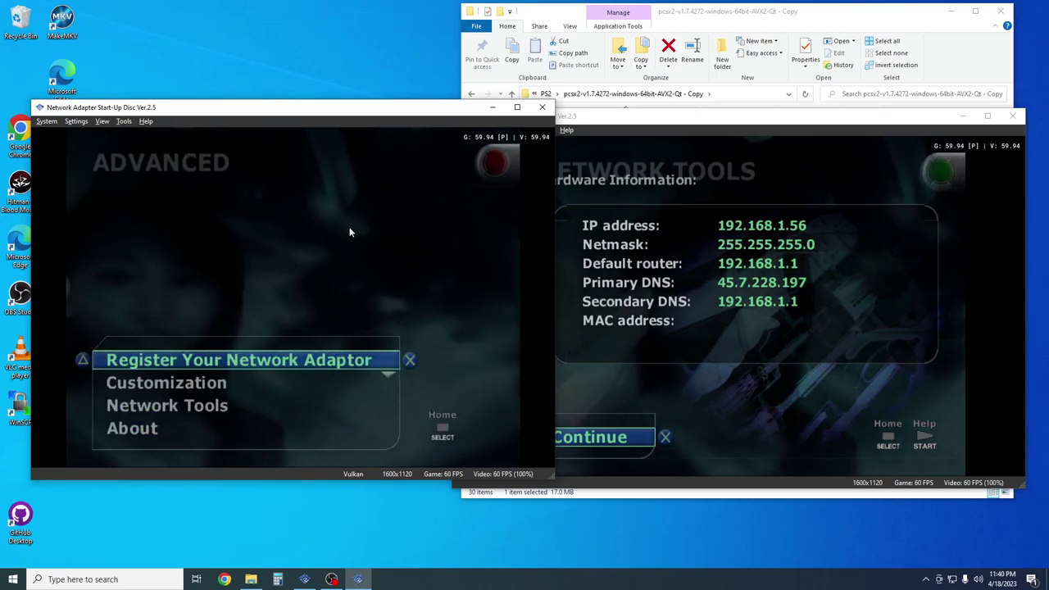
{"action": "key", "text": "Down"}
{"action": "key", "text": "Down"}
{"action": "key", "text": "KP_2"}
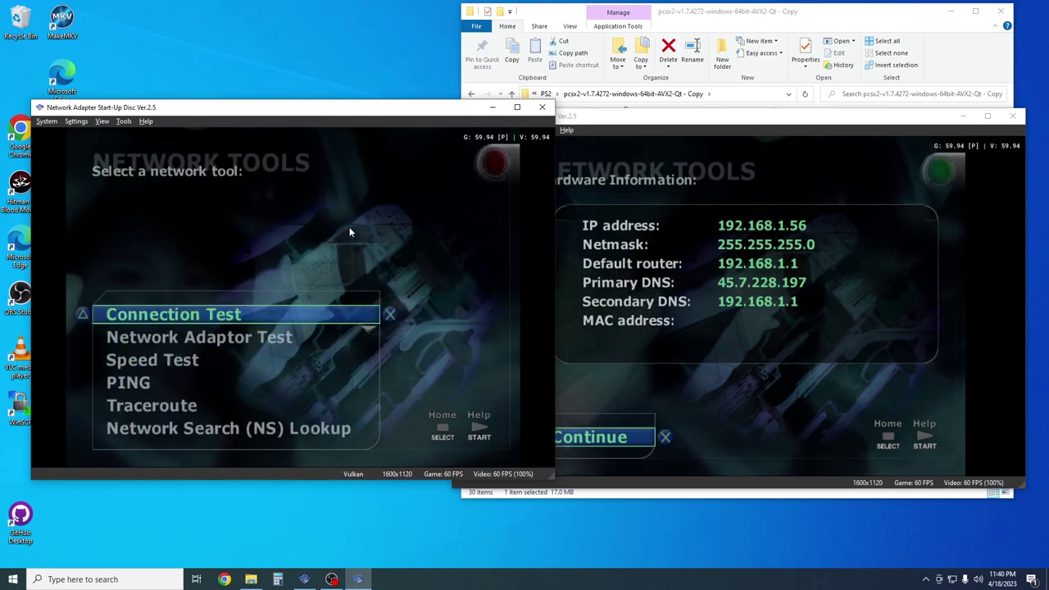
Step: Run the Connection Test in the first instance, and continue past the hardware information in the second instance
{"action": "key", "text": "Down"}
{"action": "key", "text": "Up"}
{"action": "key", "text": "KP_2"}
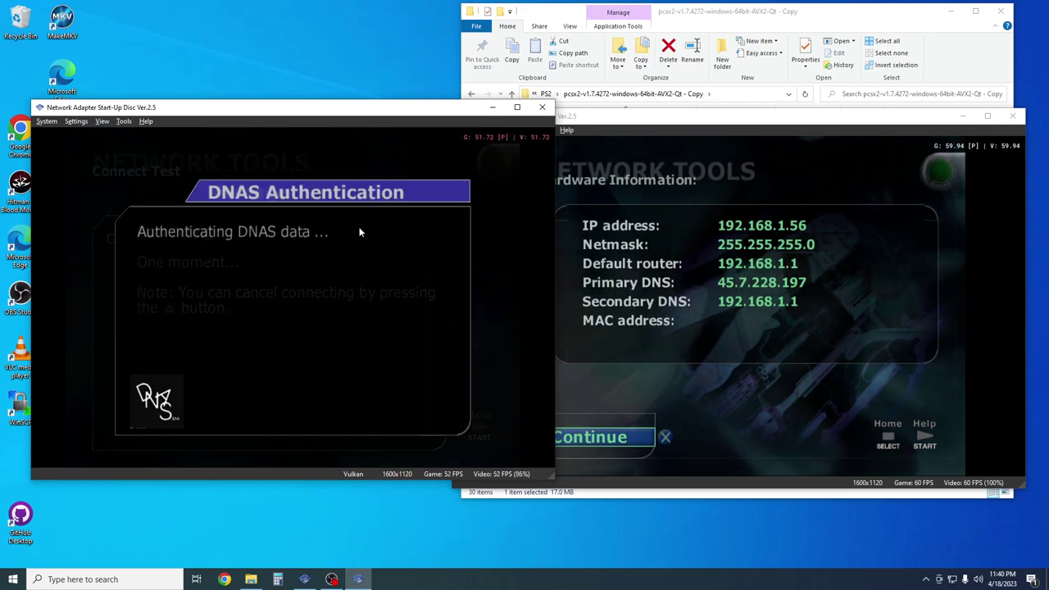
{"action": "left_click", "coordinate": [716, 244]}
{"action": "key", "text": "KP_2"}
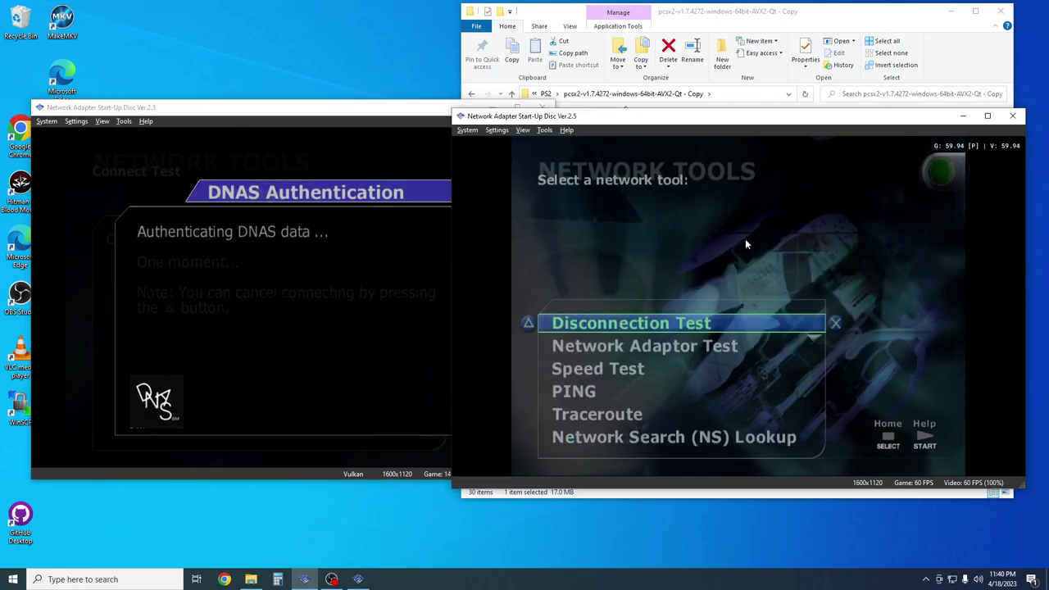
{"action": "left_click", "coordinate": [368, 216]}
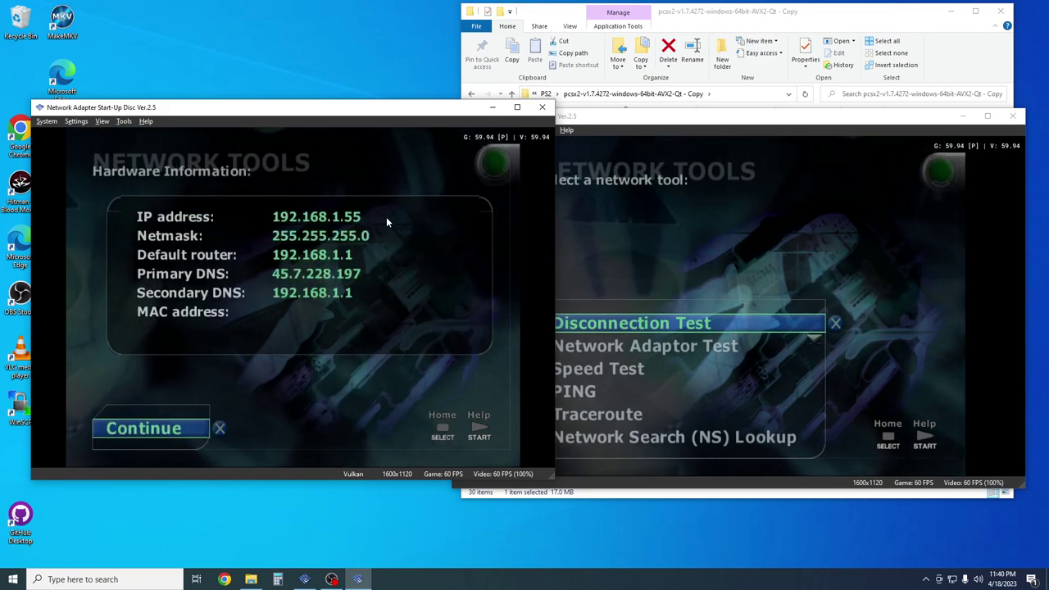
Step: Shut down the Network Adapter Start-Up Disc without saving in both PCSX2 instances
{"action": "left_click", "coordinate": [46, 123]}
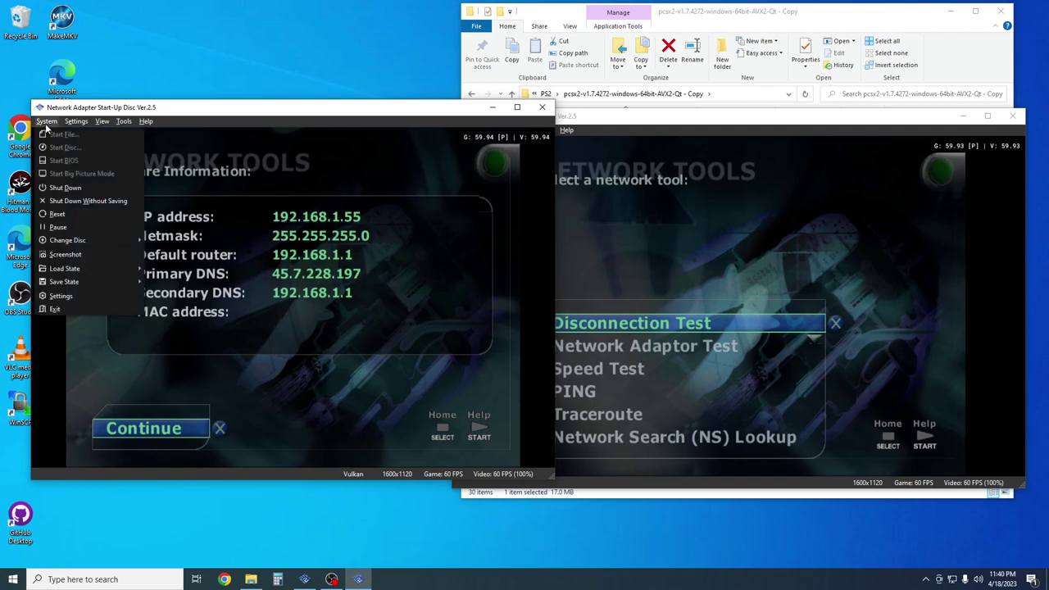
{"action": "left_click", "coordinate": [72, 204]}
{"action": "left_click", "coordinate": [627, 132]}
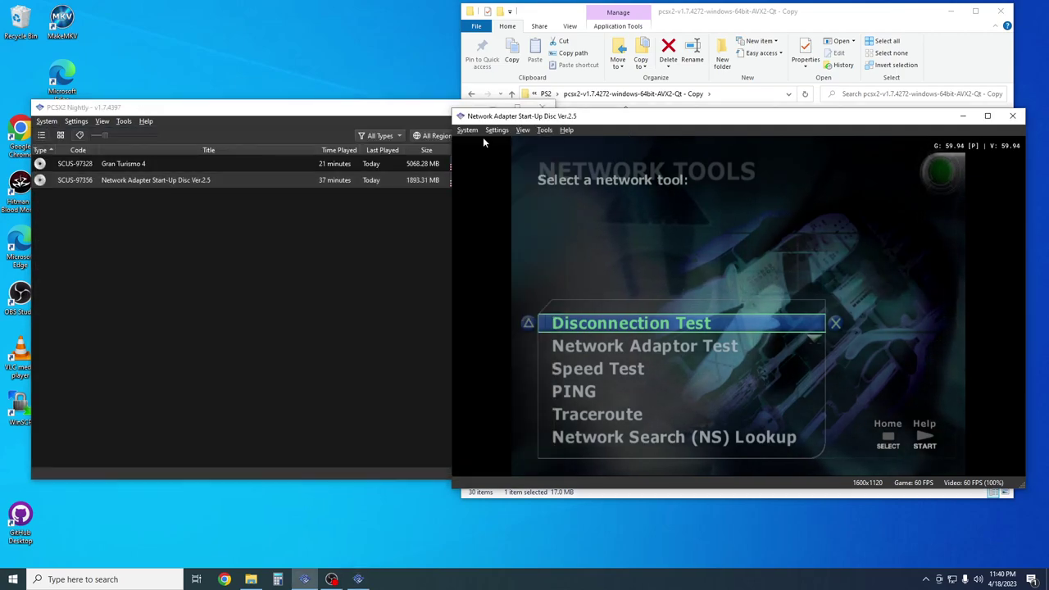
{"action": "left_click", "coordinate": [465, 131]}
{"action": "left_click", "coordinate": [495, 210]}
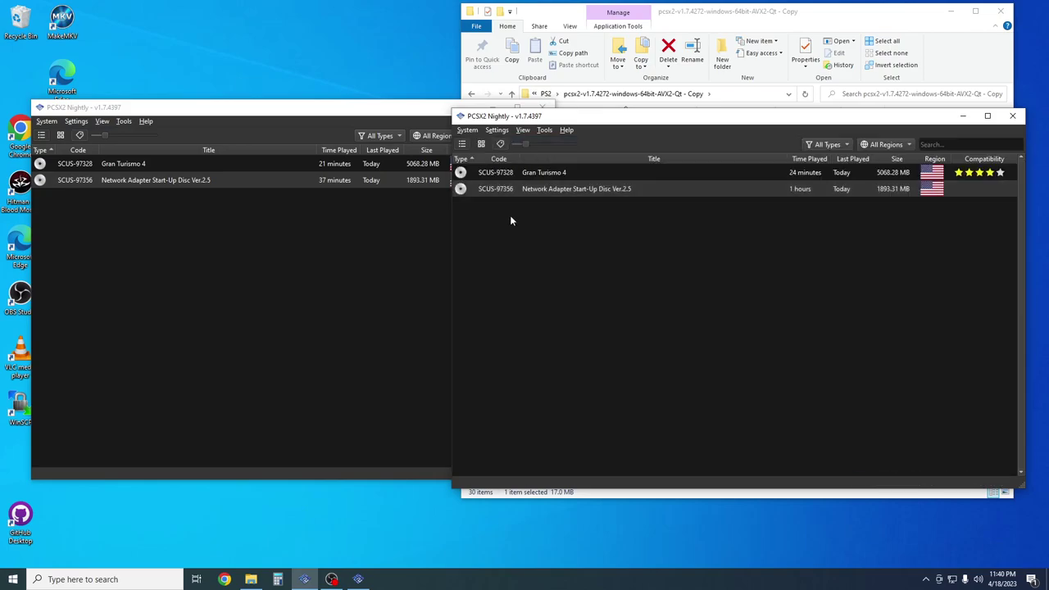
Step: Launch Gran Turismo 4 in both PCSX2 instances and move their windows farther apart
{"action": "double_click", "coordinate": [558, 173]}
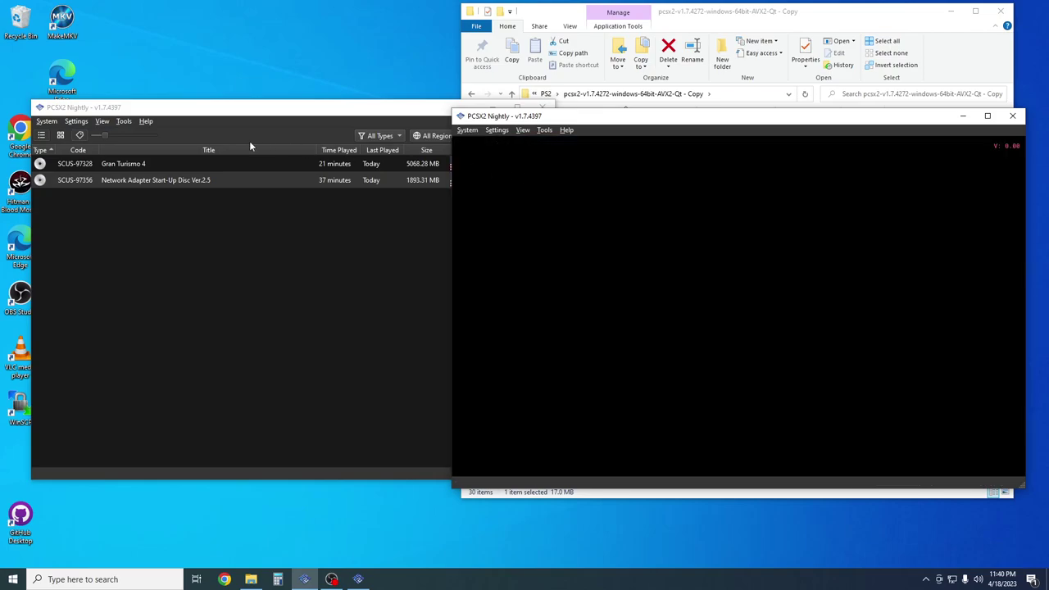
{"action": "double_click", "coordinate": [149, 163]}
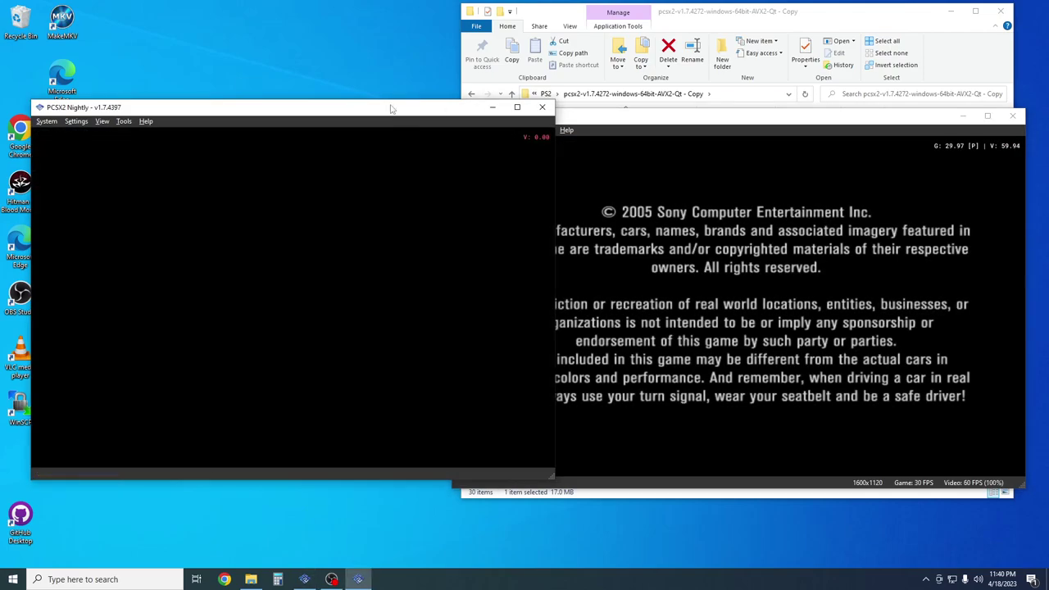
{"action": "left_click_drag", "start_coordinate": [391, 110], "coordinate": [376, 113]}
{"action": "left_click_drag", "start_coordinate": [680, 116], "coordinate": [695, 117]}
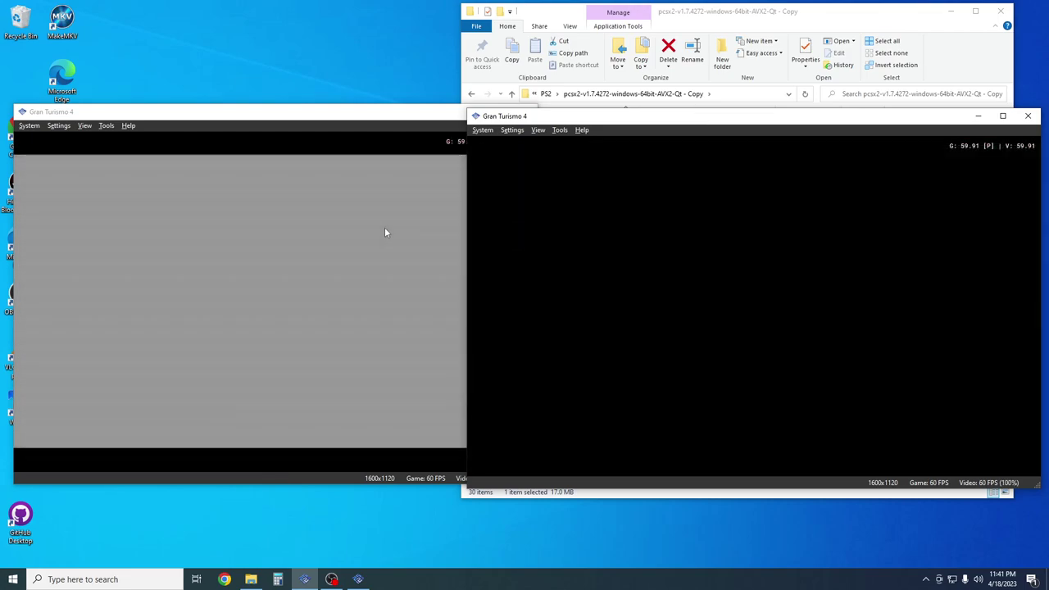
Step: Skip the Gran Turismo 4 intro in both instances and open Options from the second instance's main menu
{"action": "left_click", "coordinate": [385, 233]}
{"action": "left_click", "coordinate": [692, 245]}
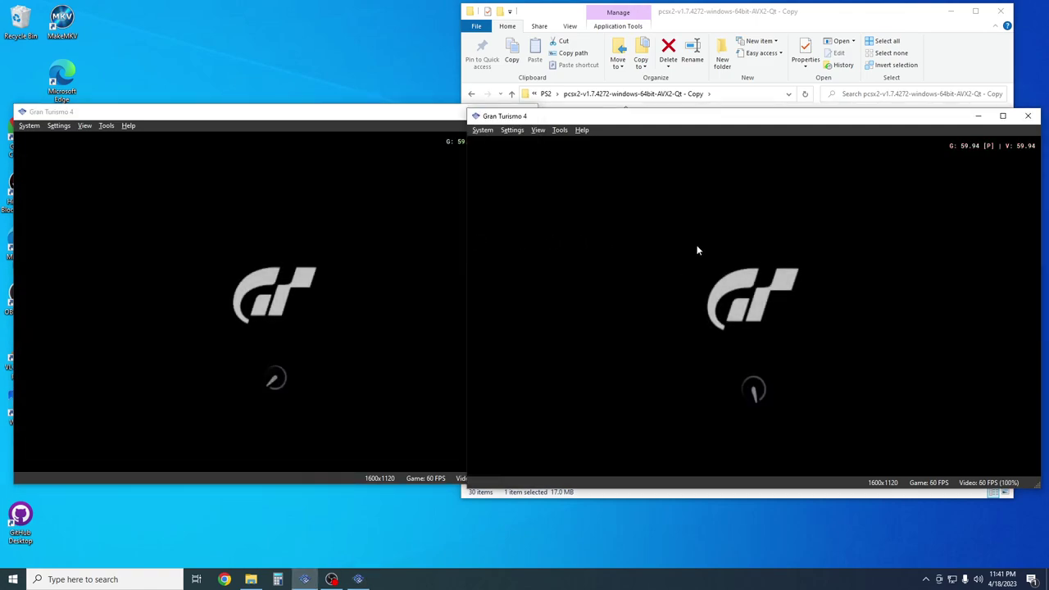
{"action": "key", "text": "Down"}
{"action": "key", "text": "Down"}
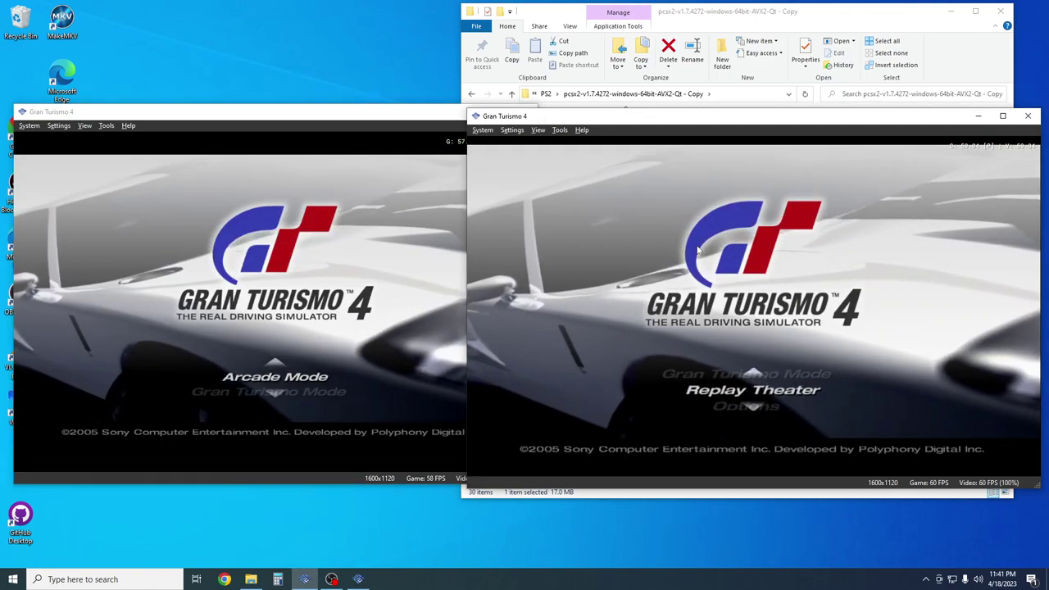
{"action": "key", "text": "Down"}
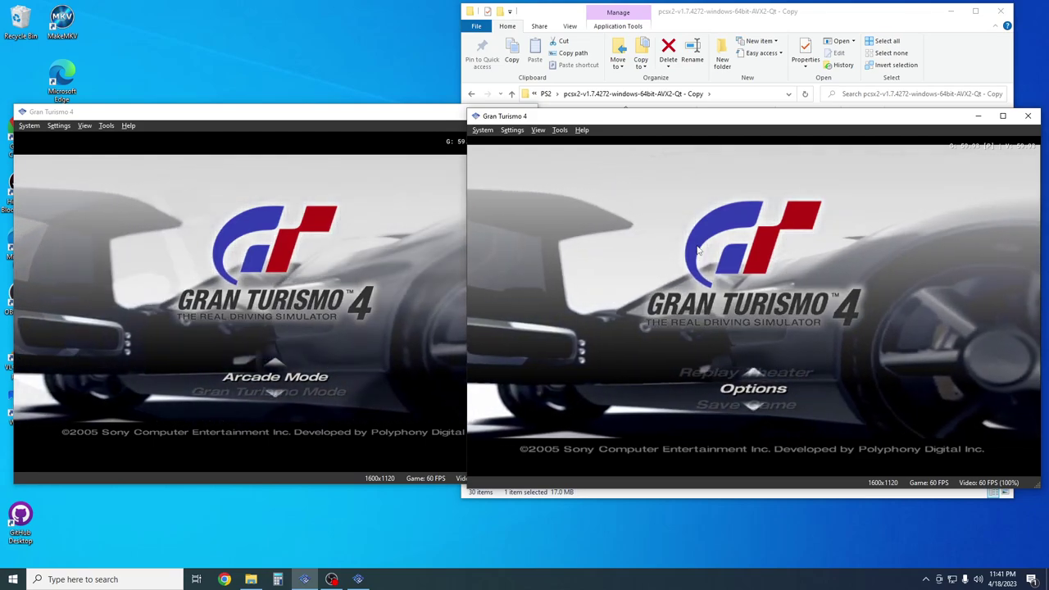
{"action": "key", "text": "Return"}
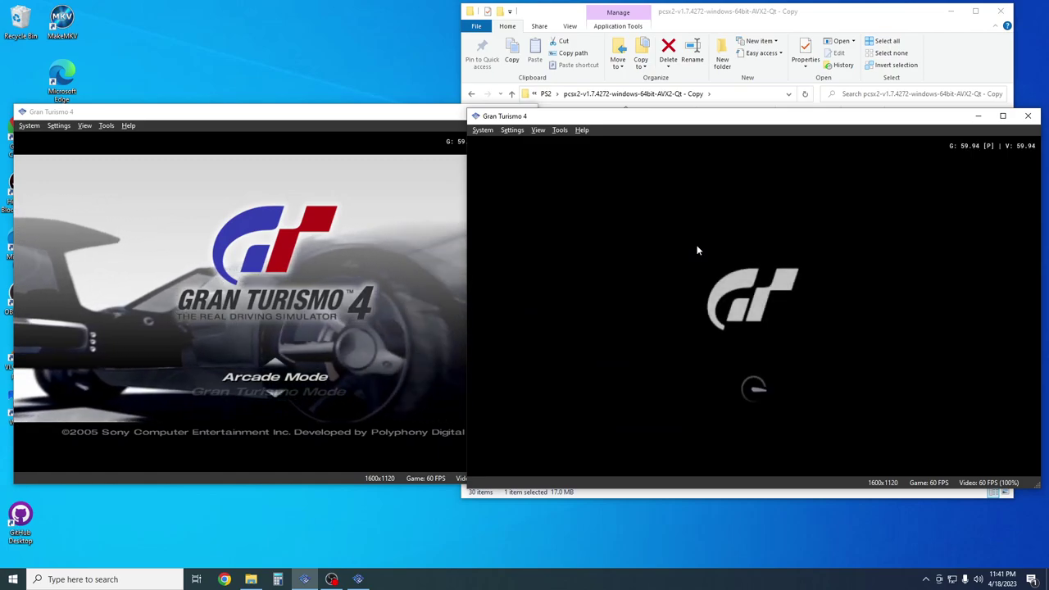
Step: Review the LAN Connection Settings in the second instance, from Console Name down to Monitor Type, and return to Options
{"action": "key", "text": "Right"}
{"action": "key", "text": "Right"}
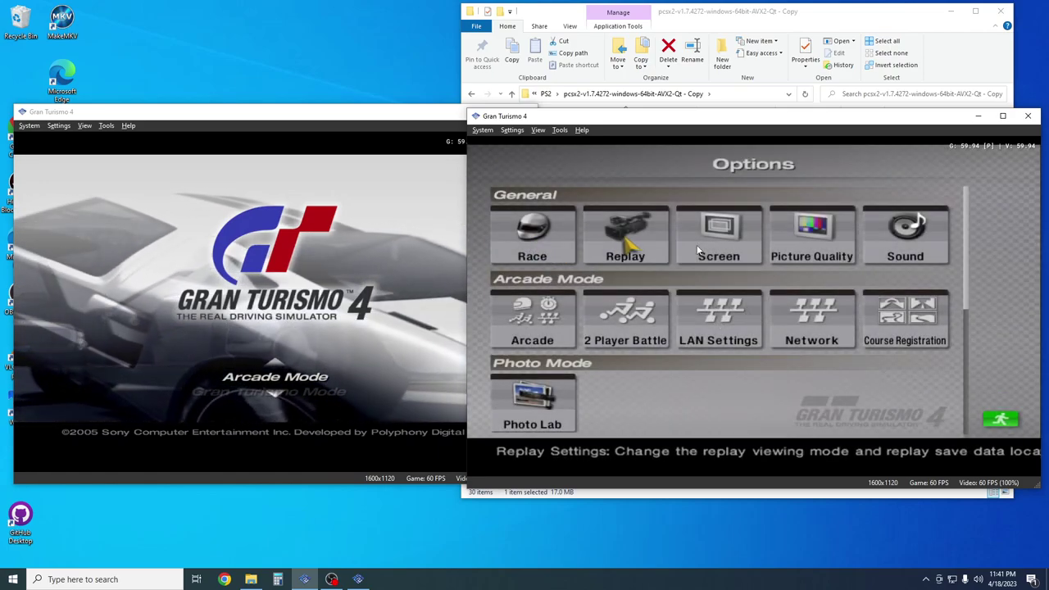
{"action": "key", "text": "Down"}
{"action": "key", "text": "Return"}
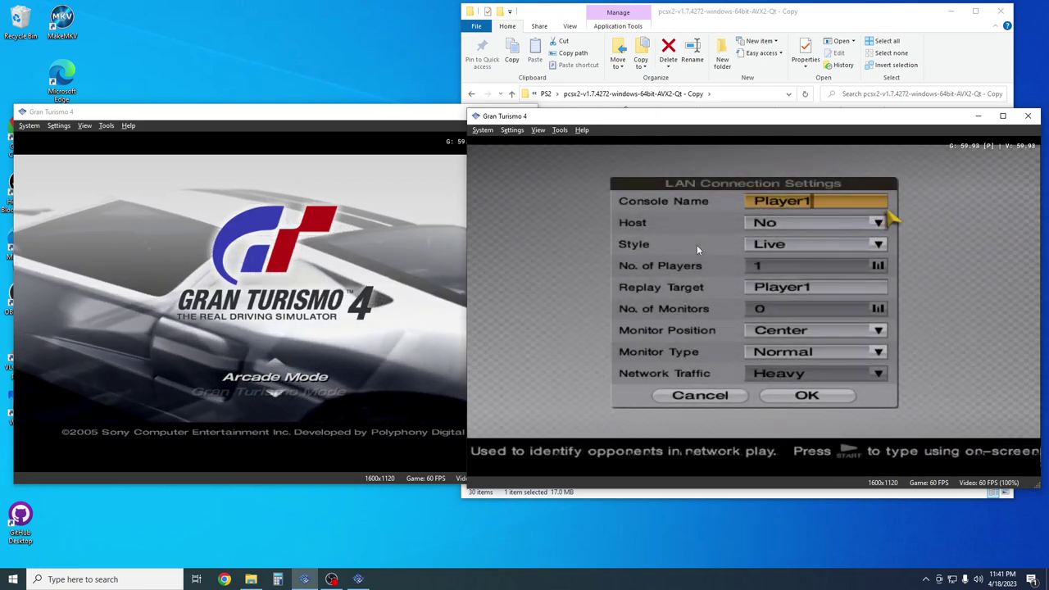
{"action": "key", "text": "Down"}
{"action": "key", "text": "Down"}
{"action": "key", "text": "Down"}
{"action": "key", "text": "Down"}
{"action": "key", "text": "Down"}
{"action": "key", "text": "Down"}
{"action": "key", "text": "Down"}
{"action": "key", "text": "Down"}
{"action": "key", "text": "Down"}
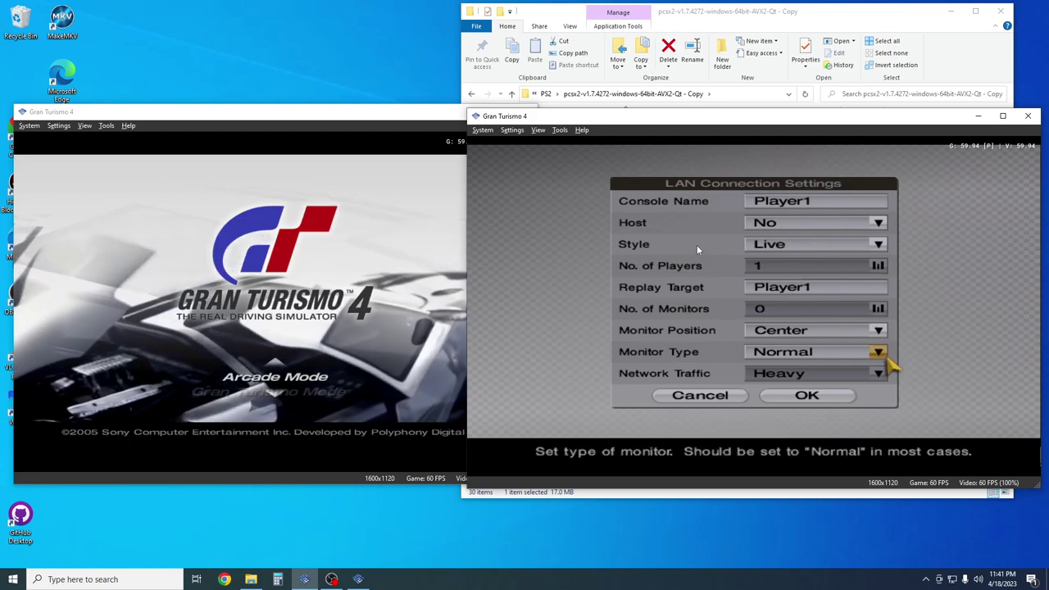
{"action": "key", "text": "Left"}
{"action": "key", "text": "Return"}
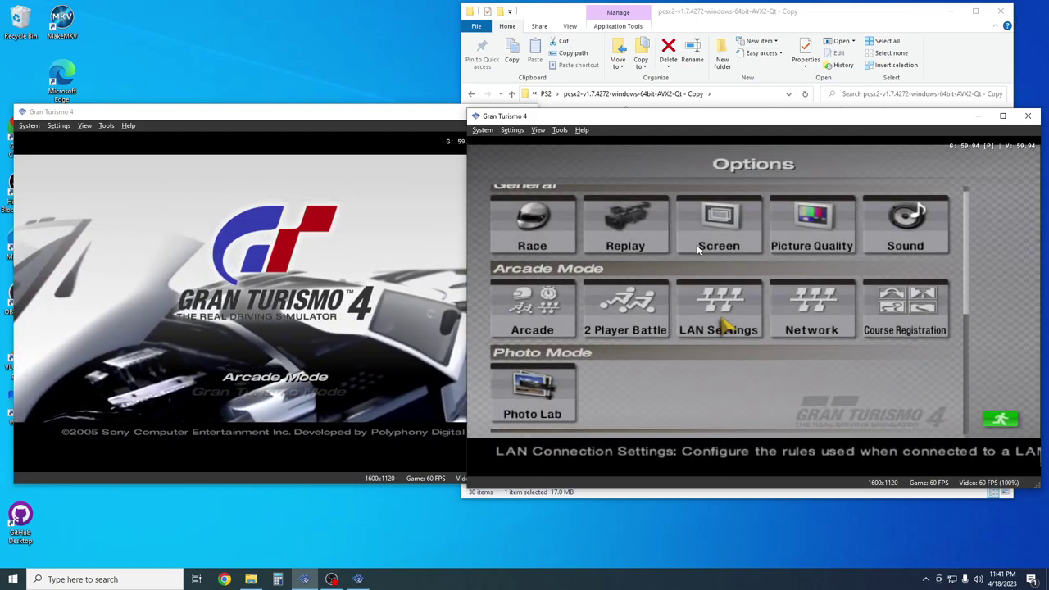
Step: Open Options in the first Gran Turismo 4 instance, review its LAN Connection Settings, and leave them without edits
{"action": "left_click", "coordinate": [212, 211]}
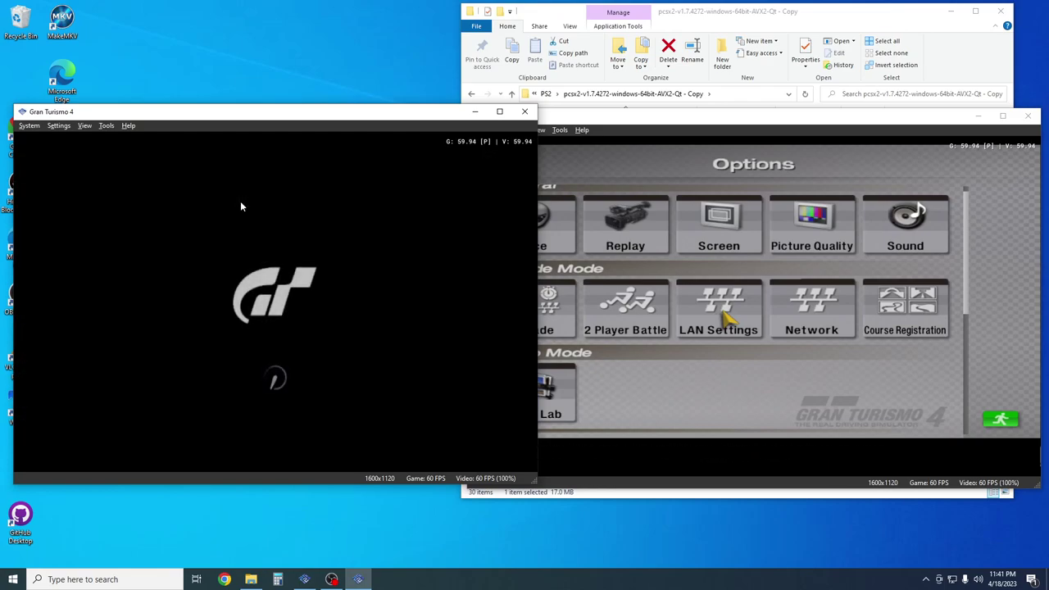
{"action": "key", "text": "Down"}
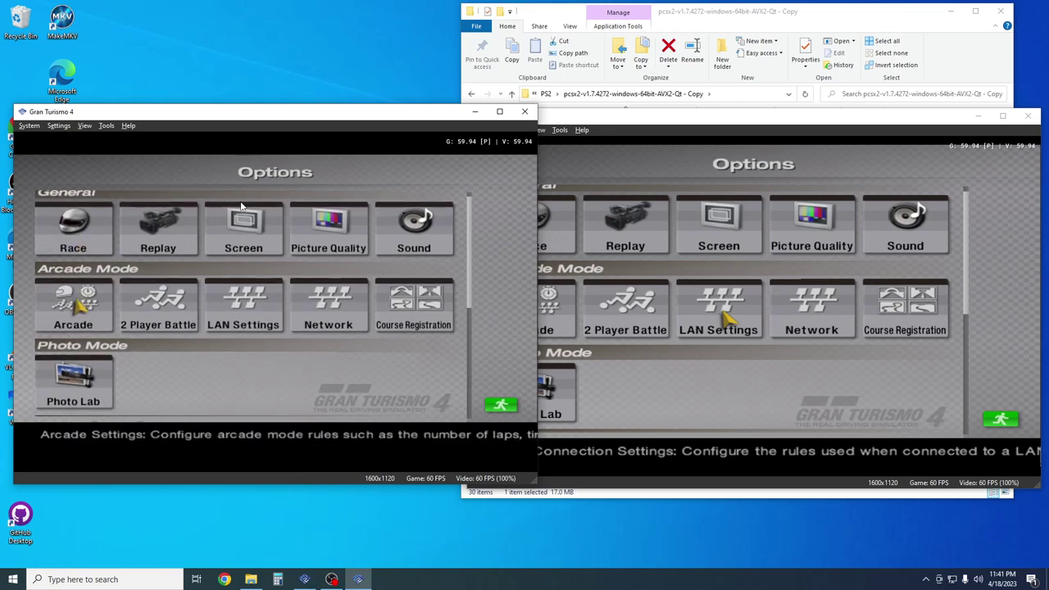
{"action": "key", "text": "Right"}
{"action": "key", "text": "Right"}
{"action": "key", "text": "Return"}
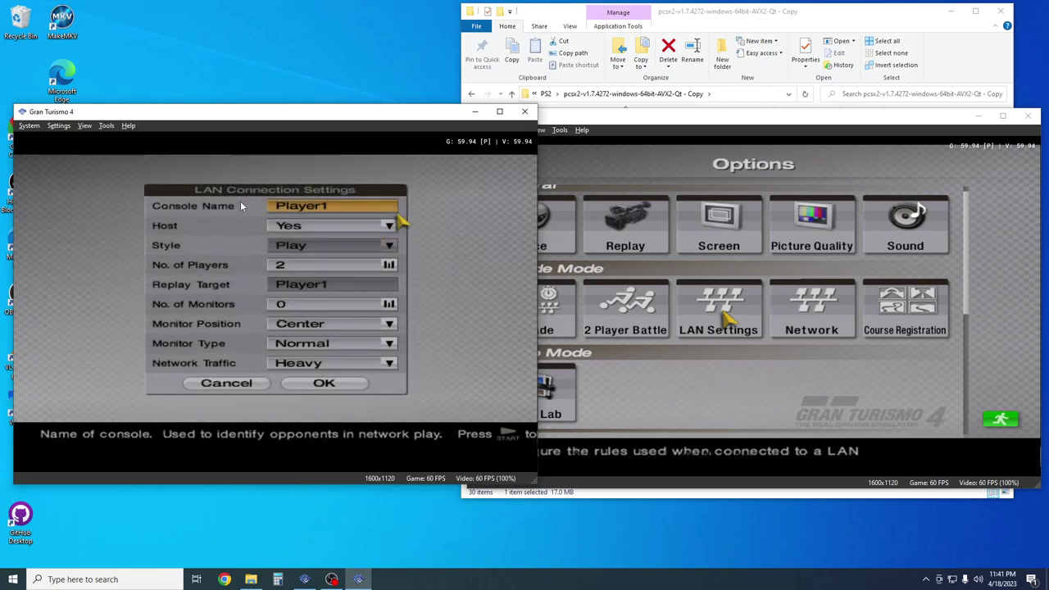
{"action": "key", "text": "Escape"}
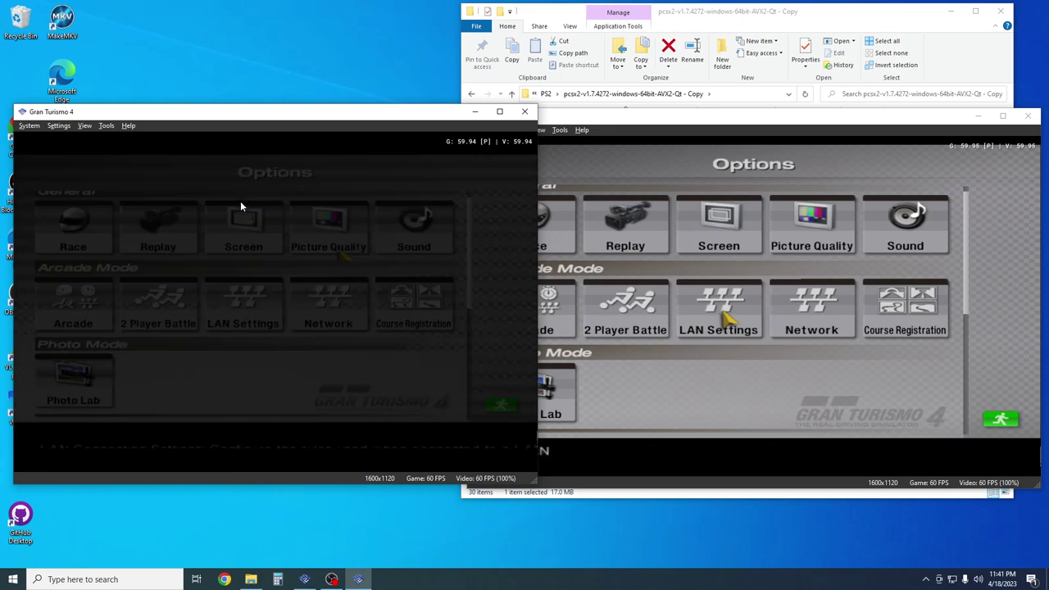
Step: In the first instance's Screen Settings, set Video Output to Progressive (480p), accept the display mode, and apply the change
{"action": "key", "text": "Up"}
{"action": "key", "text": "Return"}
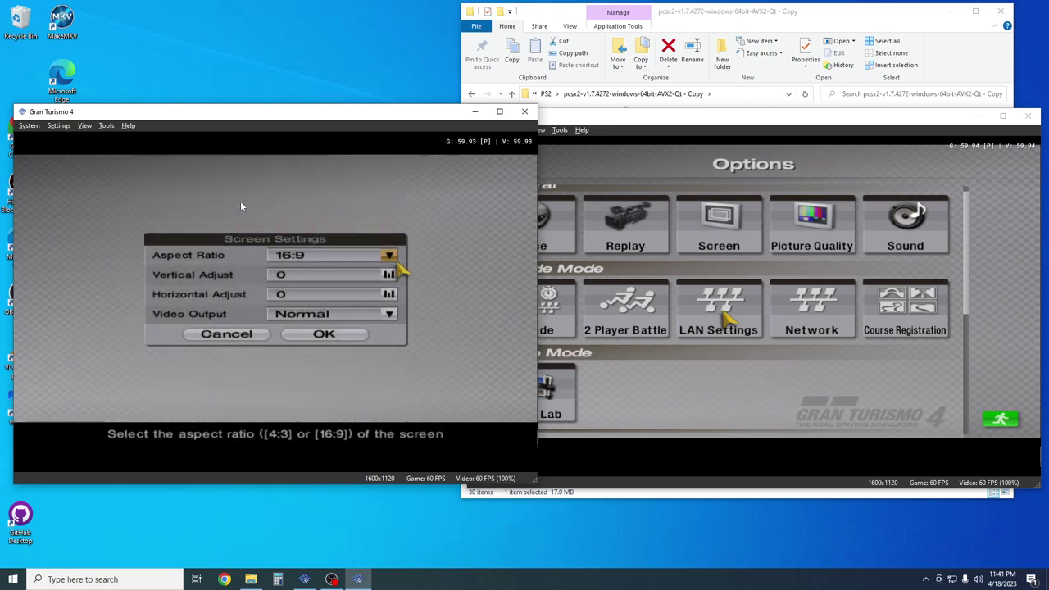
{"action": "key", "text": "Down"}
{"action": "key", "text": "Down"}
{"action": "key", "text": "Return"}
{"action": "key", "text": "Escape"}
{"action": "key", "text": "Down"}
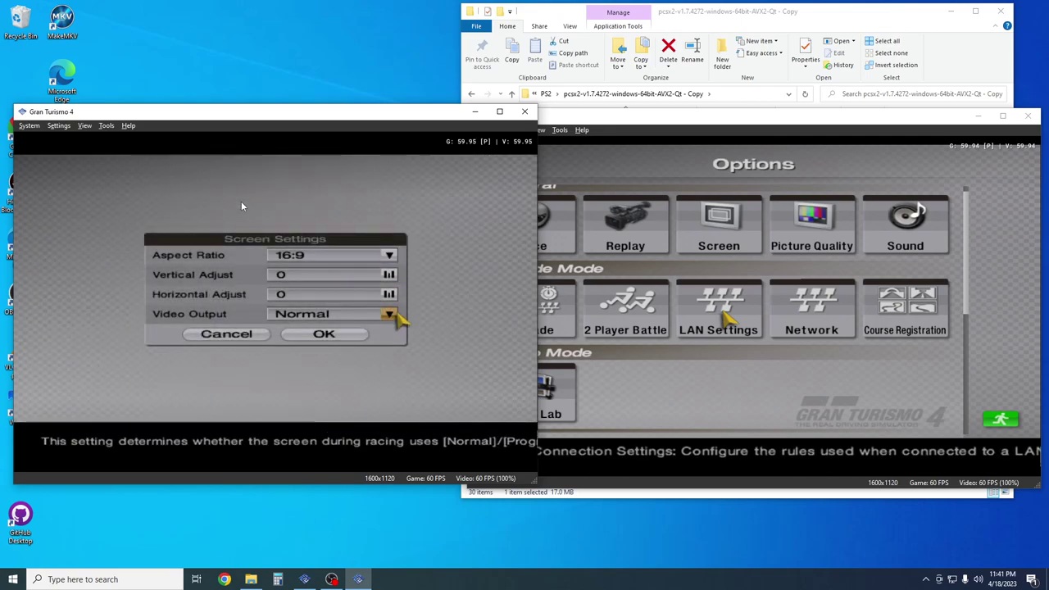
{"action": "key", "text": "Return"}
{"action": "key", "text": "Down"}
{"action": "key", "text": "Return"}
{"action": "key", "text": "Down"}
{"action": "key", "text": "Return"}
{"action": "key", "text": "Return"}
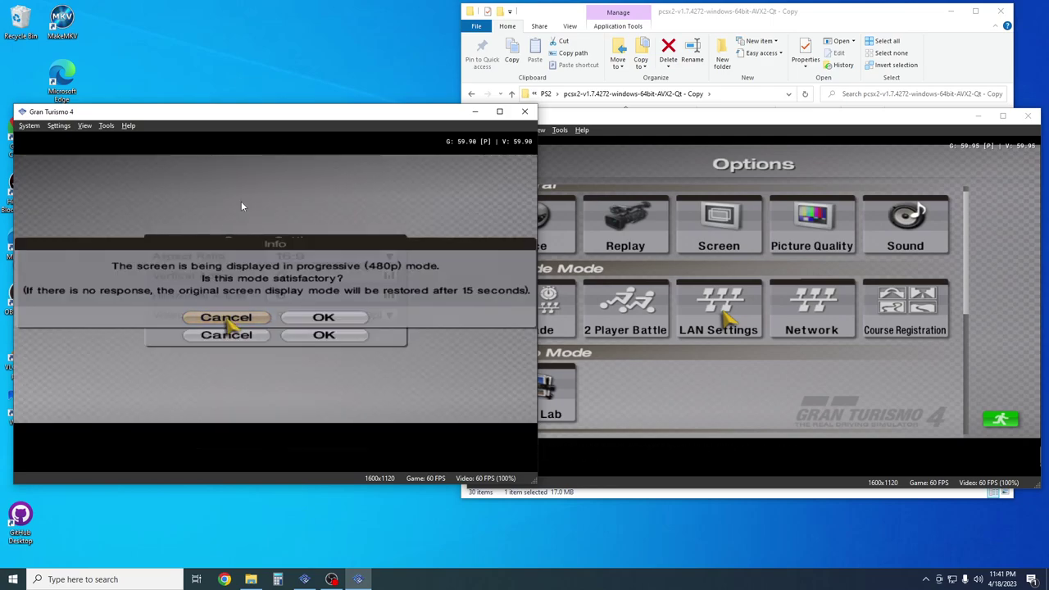
{"action": "key", "text": "Right"}
{"action": "key", "text": "Return"}
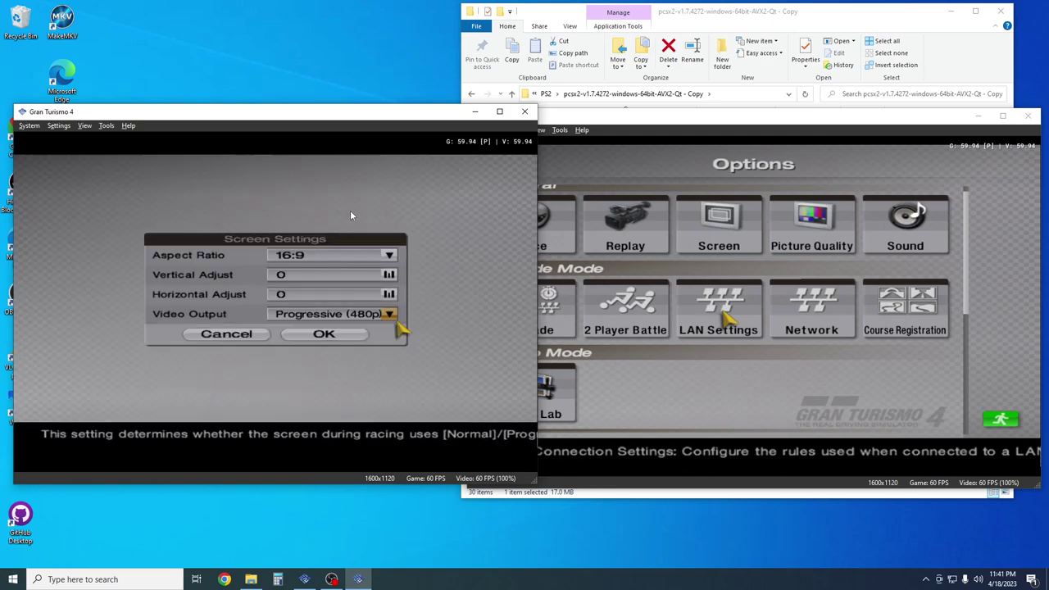
{"action": "key", "text": "Down"}
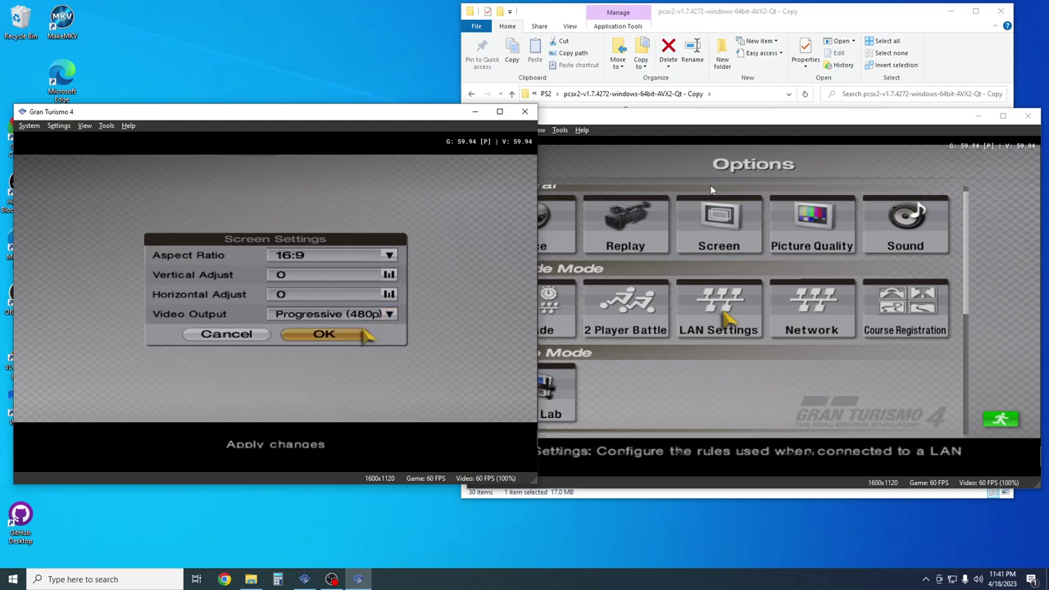
{"action": "key", "text": "Return"}
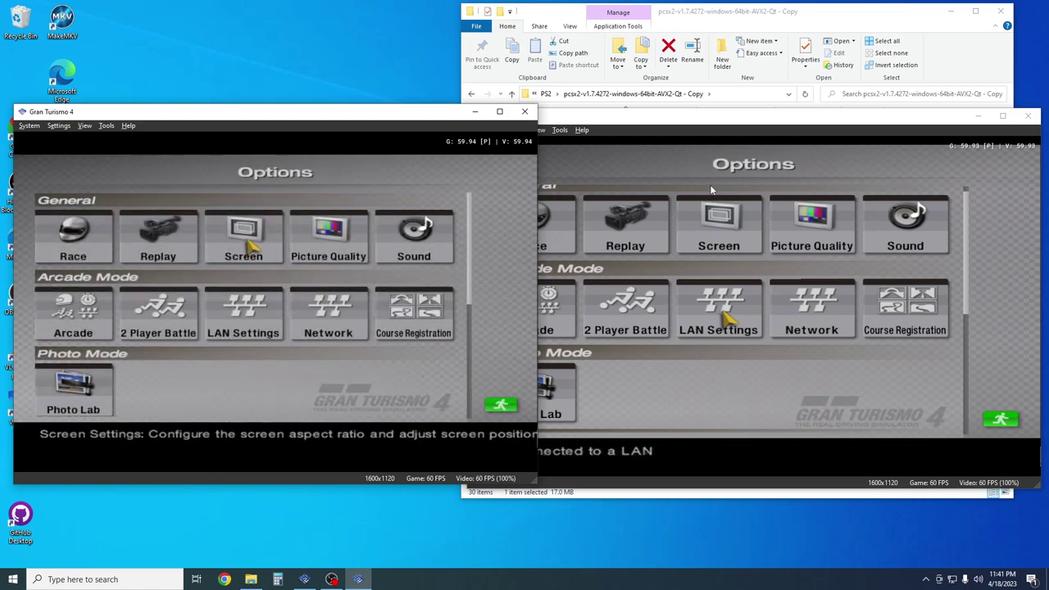
Step: In the second instance's Screen Settings, choose Progressive (480p) as the Video Output
{"action": "left_click", "coordinate": [712, 190]}
{"action": "key", "text": "Up"}
{"action": "key", "text": "Return"}
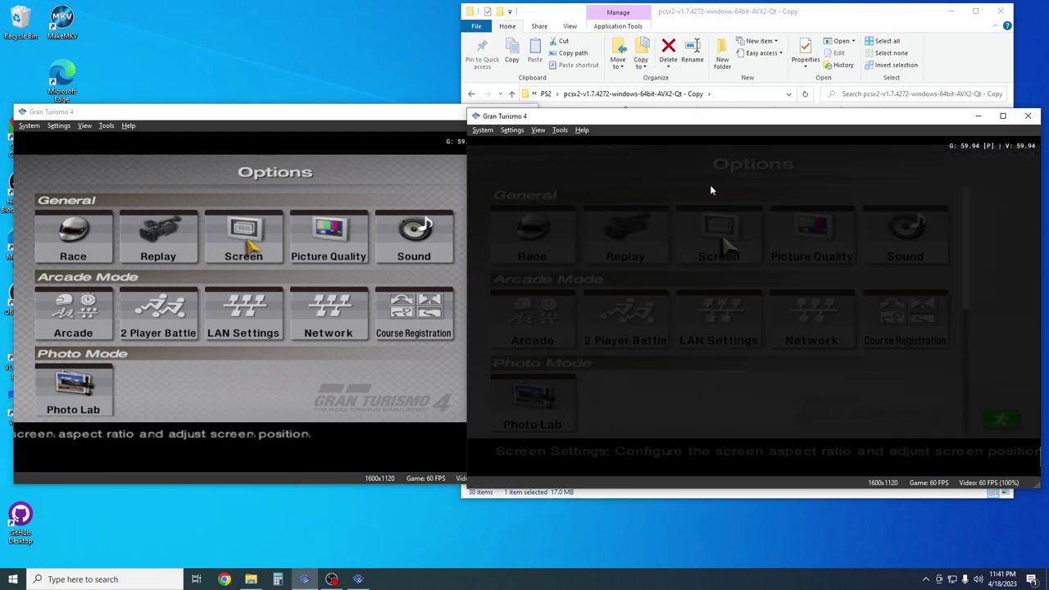
{"action": "key", "text": "Down"}
{"action": "key", "text": "Down"}
{"action": "key", "text": "Down"}
{"action": "key", "text": "Return"}
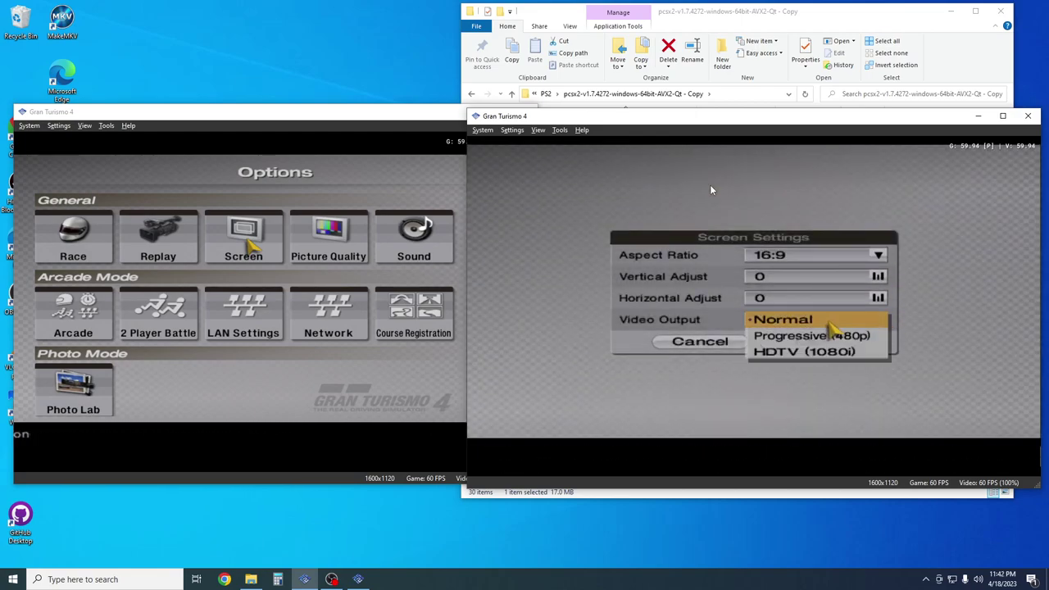
{"action": "key", "text": "Down"}
{"action": "key", "text": "Return"}
Step: Accept the progressive display mode in the second instance and apply its screen changes
{"action": "key", "text": "Return"}
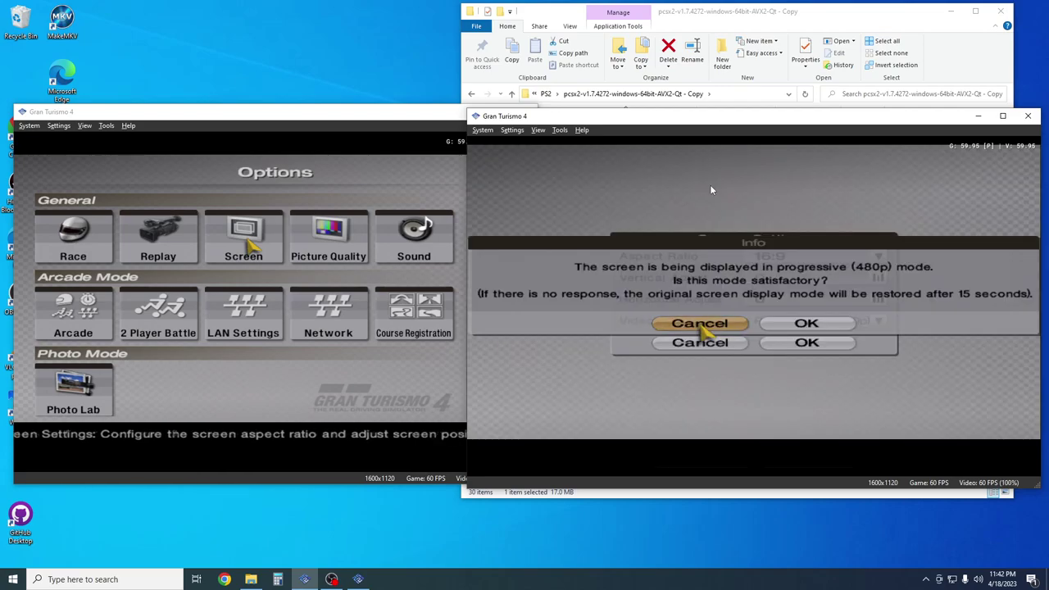
{"action": "key", "text": "Right"}
{"action": "key", "text": "Return"}
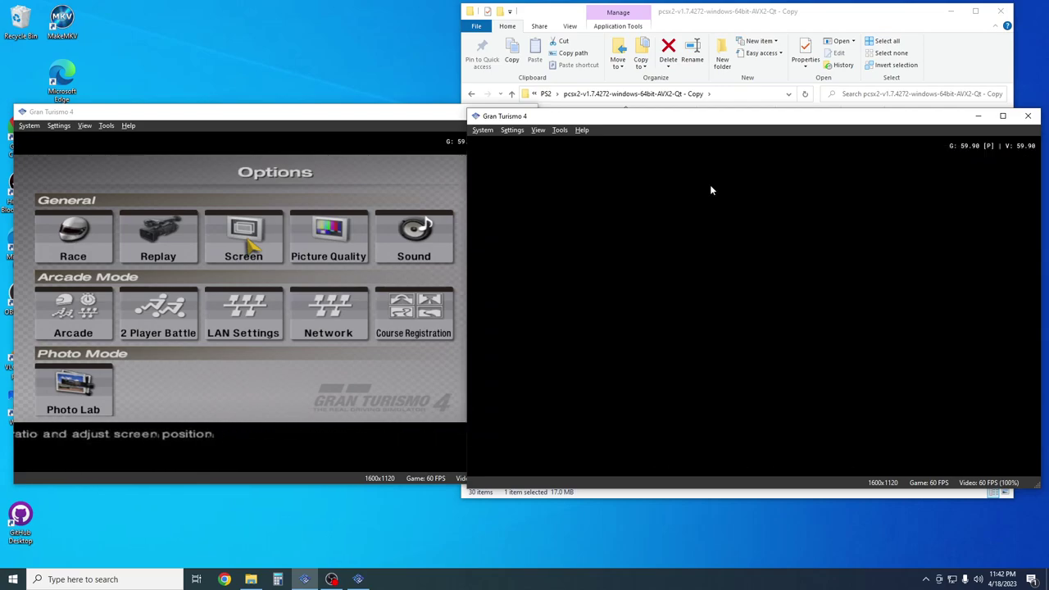
{"action": "key", "text": "Down"}
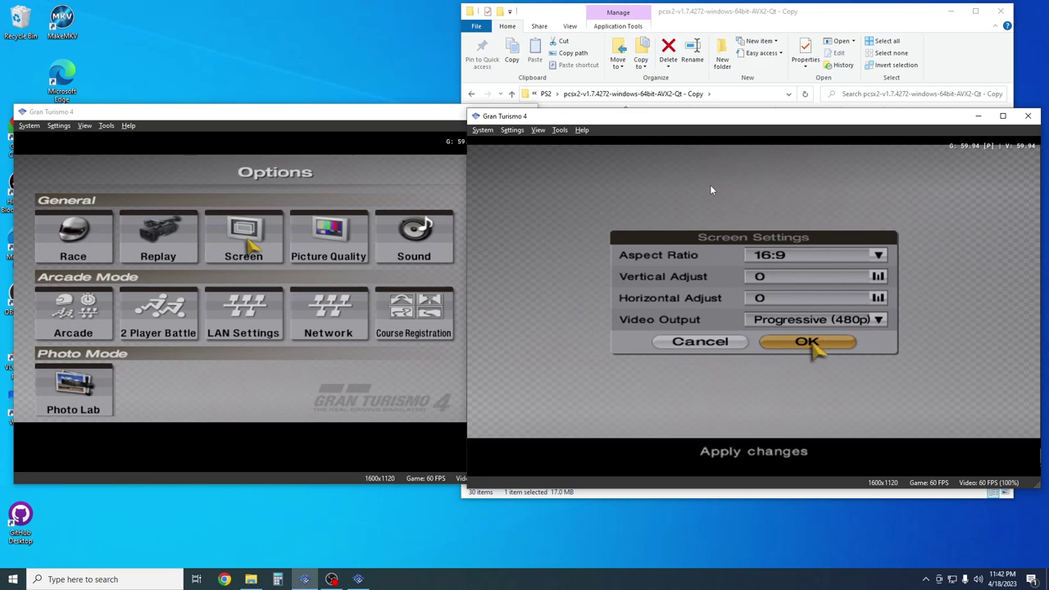
{"action": "key", "text": "Return"}
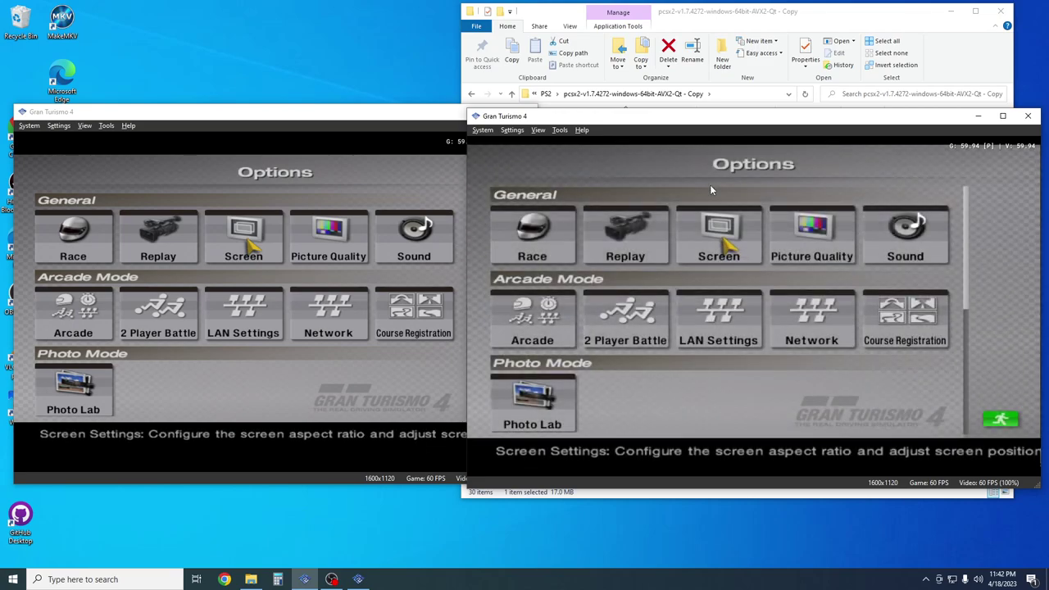
Step: Exit Options in both Gran Turismo 4 instances and return each one to the main menu
{"action": "left_click", "coordinate": [381, 182]}
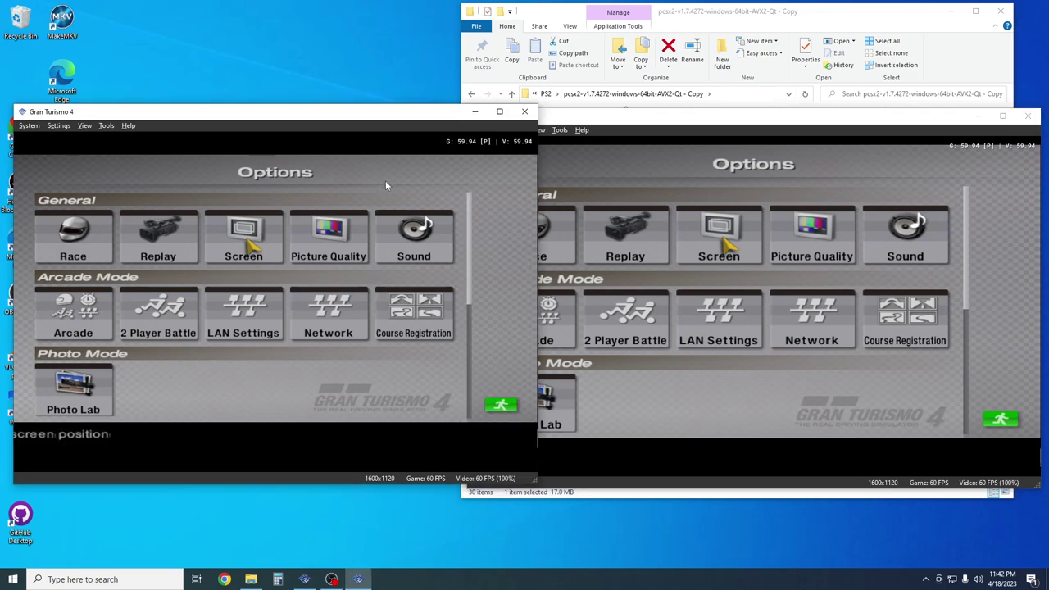
{"action": "key", "text": "i"}
{"action": "key", "text": "k"}
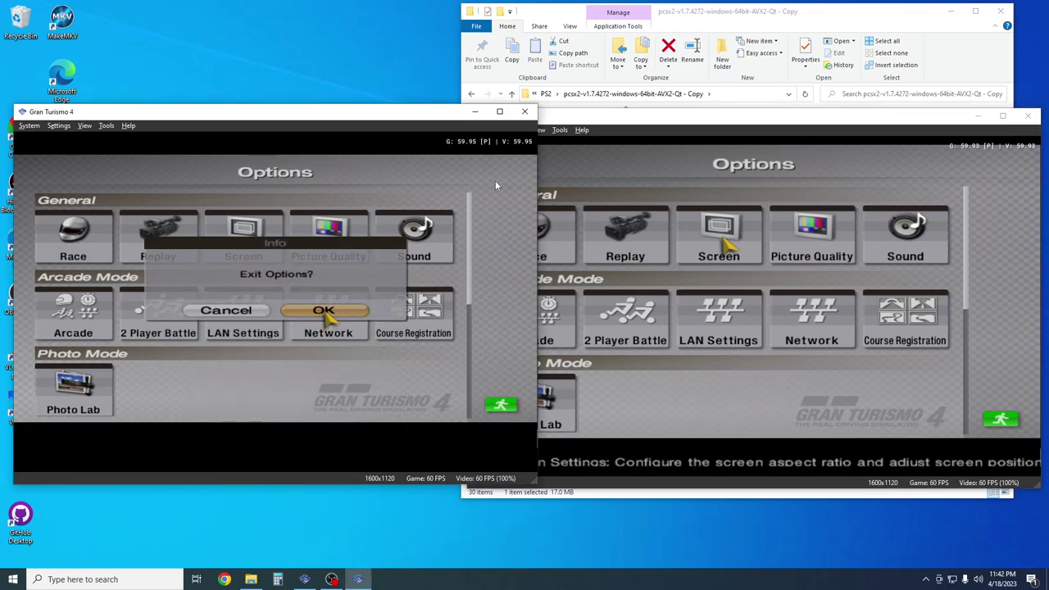
{"action": "left_click", "coordinate": [596, 163]}
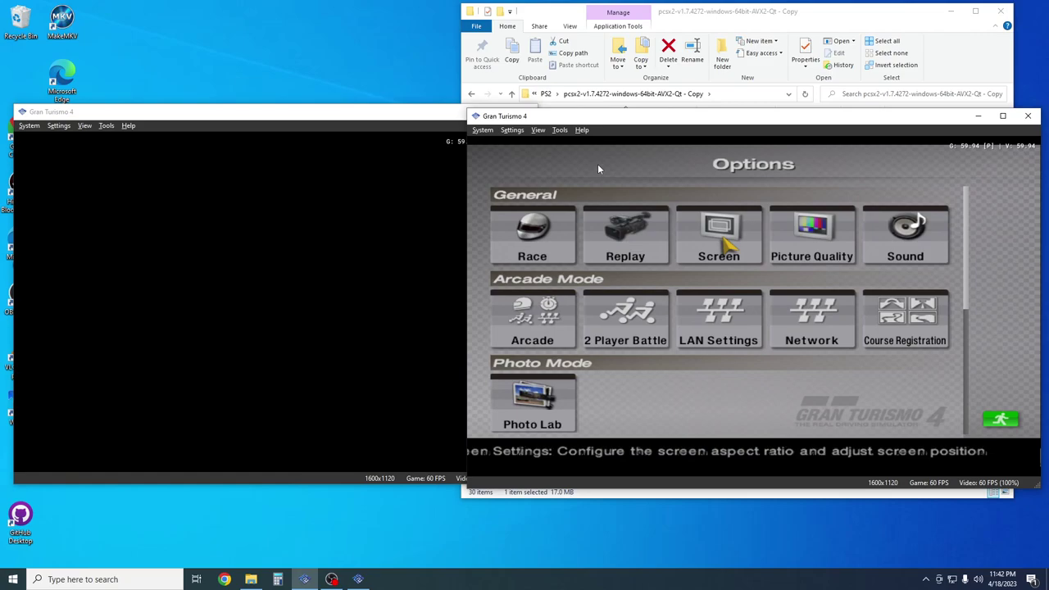
{"action": "key", "text": "i"}
{"action": "key", "text": "k"}
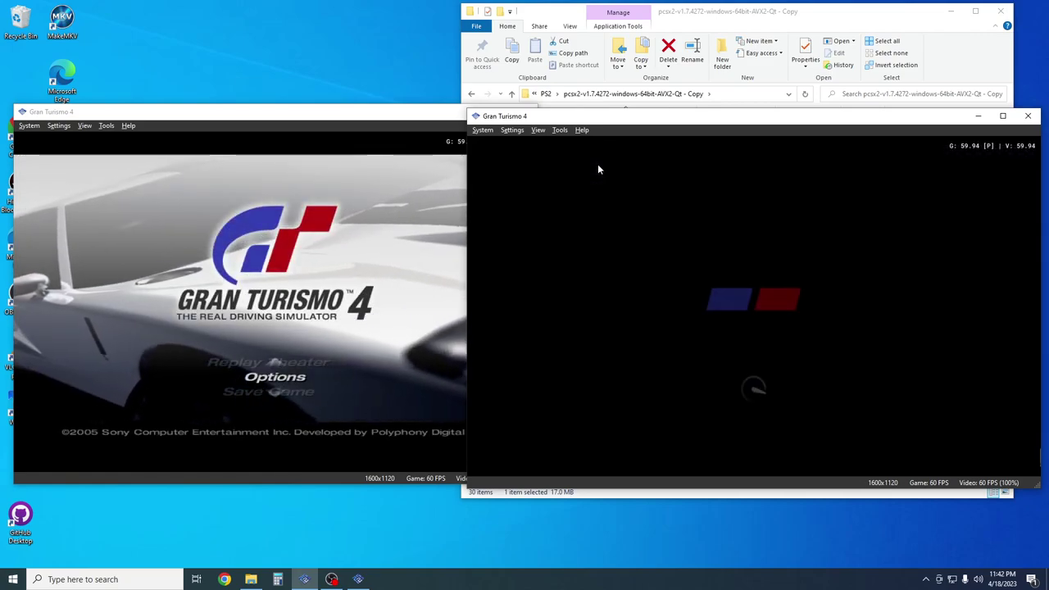
Step: In the first instance, go from the main menu to Mode Selection and start Multi-LAN Race
{"action": "left_click", "coordinate": [366, 232]}
{"action": "key", "text": "k"}
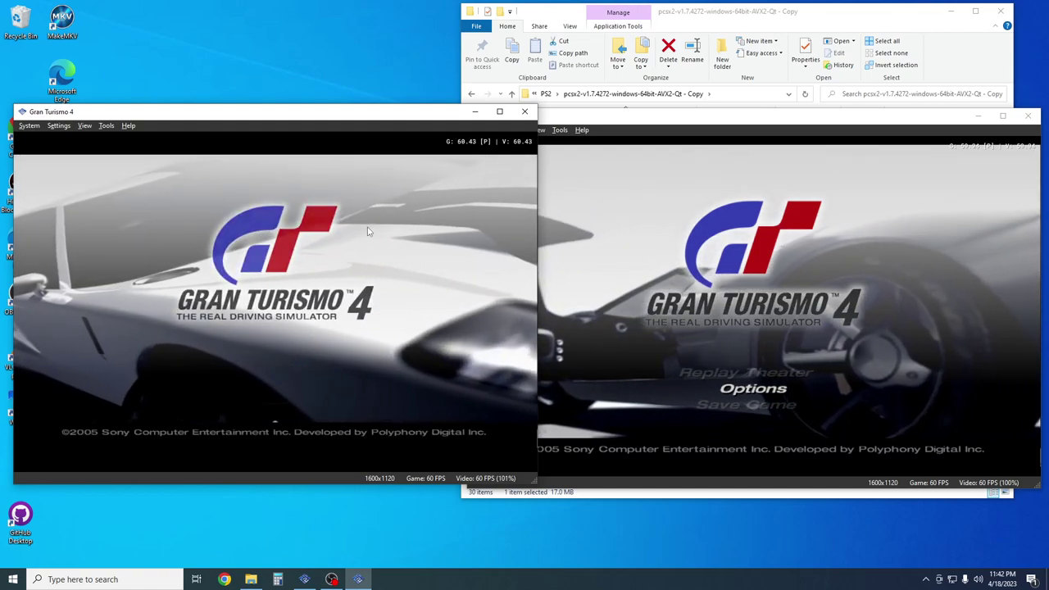
{"action": "key", "text": "Down"}
{"action": "key", "text": "Right"}
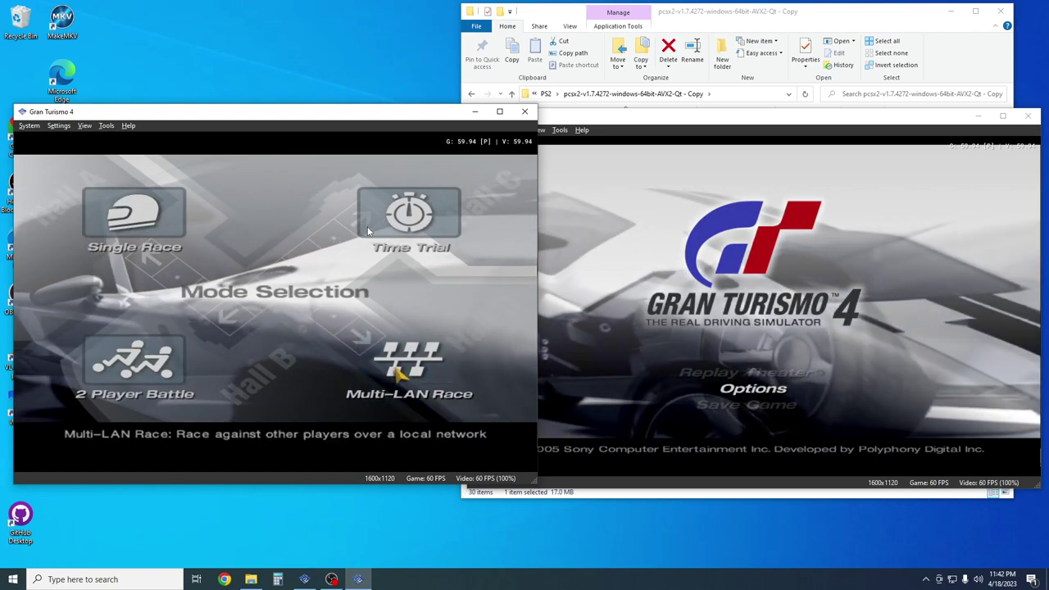
{"action": "key", "text": "Return"}
Step: Open the Mode Selection screen from the main menu of the second instance
{"action": "left_click", "coordinate": [607, 237]}
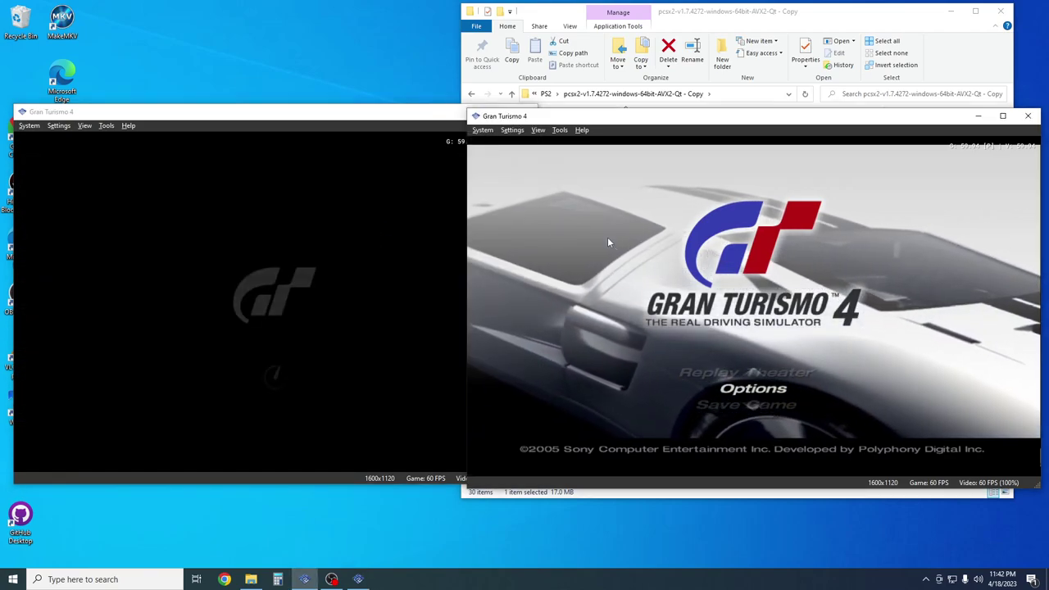
{"action": "key", "text": "Up"}
{"action": "key", "text": "Return"}
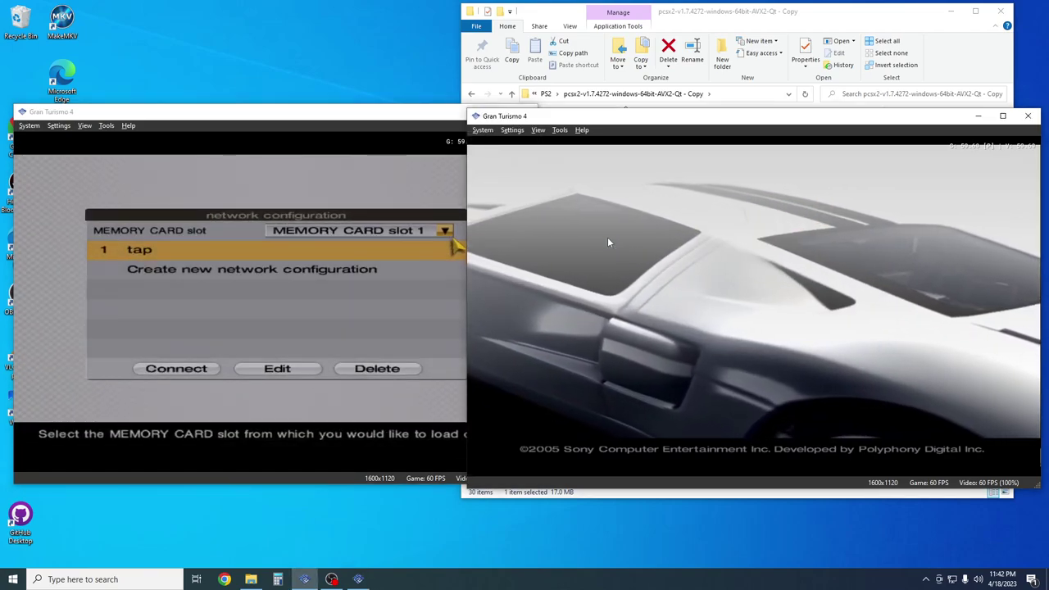
Step: Connect the first instance to the network using the "tap" configuration from MEMORY CARD slot 1
{"action": "left_click", "coordinate": [406, 212]}
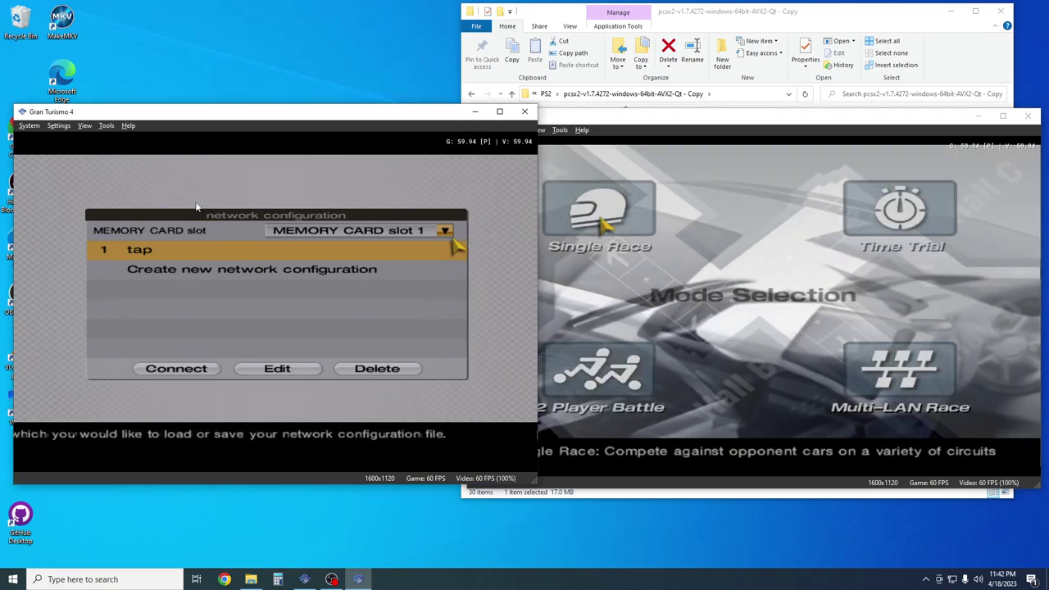
{"action": "key", "text": "Return"}
{"action": "key", "text": "Return"}
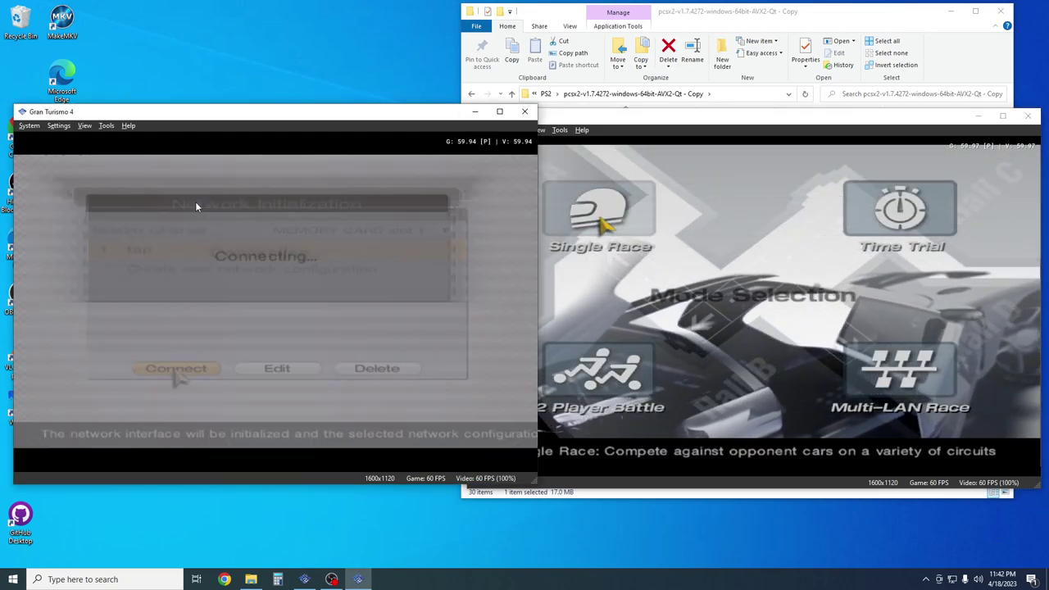
Step: Start Multi-LAN Race in the second instance and connect with the "tap" configuration from MEMORY CARD slot 1
{"action": "left_click", "coordinate": [863, 212]}
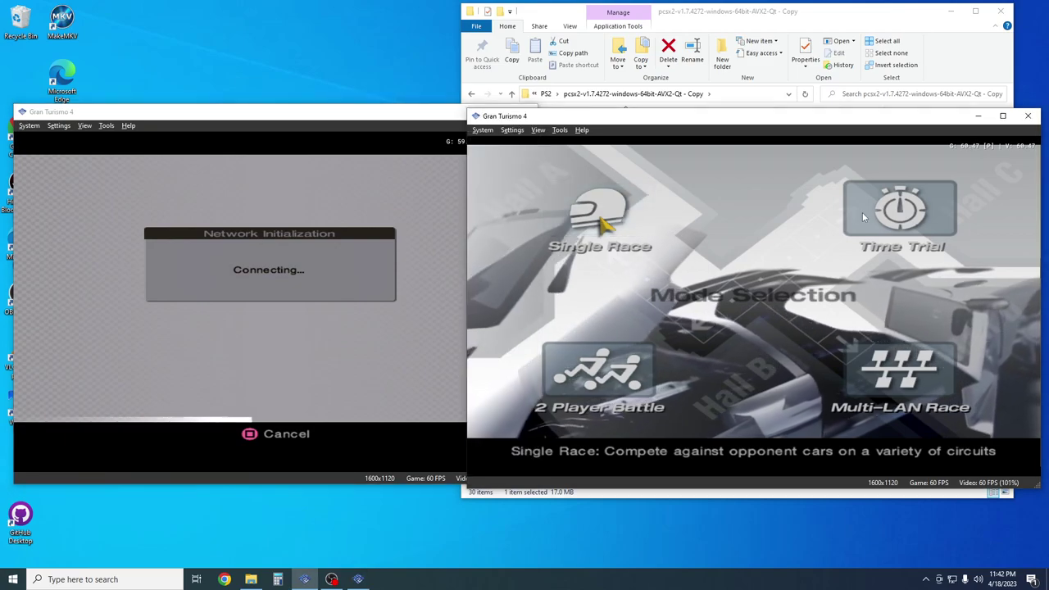
{"action": "key", "text": "Right"}
{"action": "key", "text": "Down"}
{"action": "key", "text": "Return"}
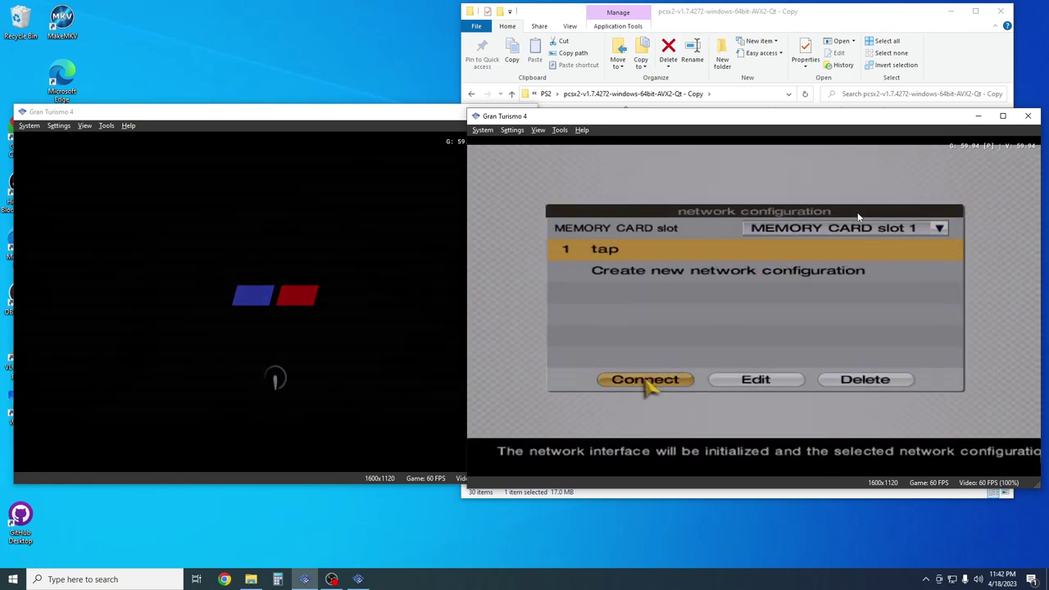
{"action": "key", "text": "Return"}
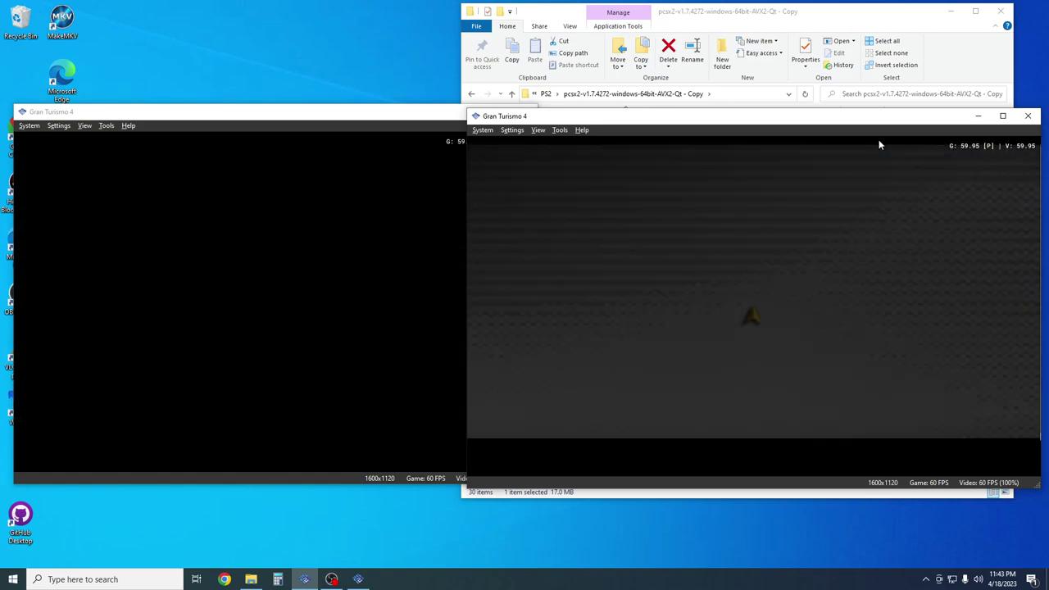
Step: Select the High-Speed Ring course in its Normal direction in the first instance
{"action": "left_click", "coordinate": [381, 251]}
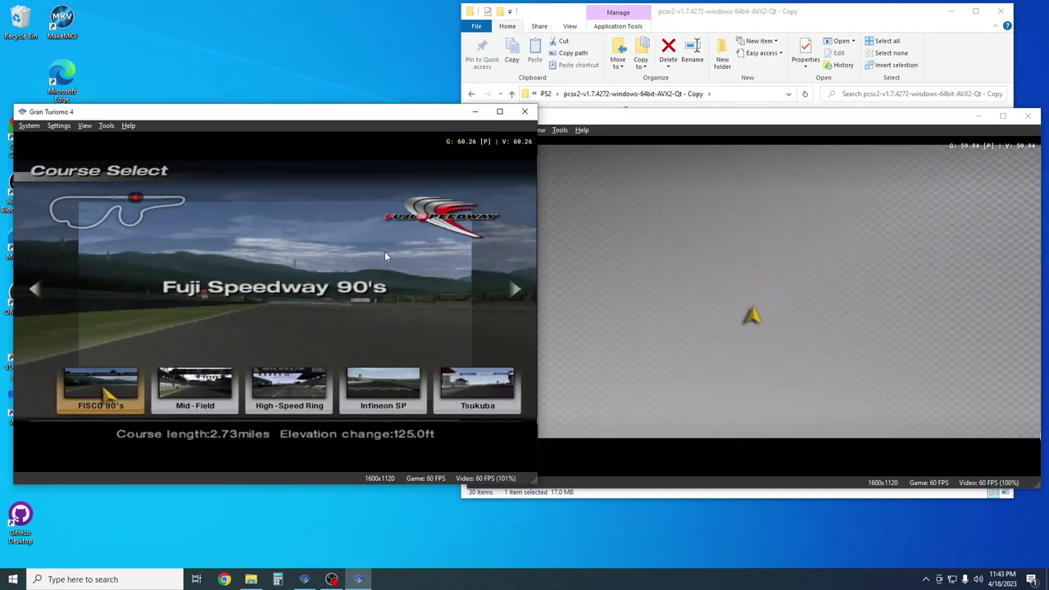
{"action": "key", "text": "Right"}
{"action": "key", "text": "Right"}
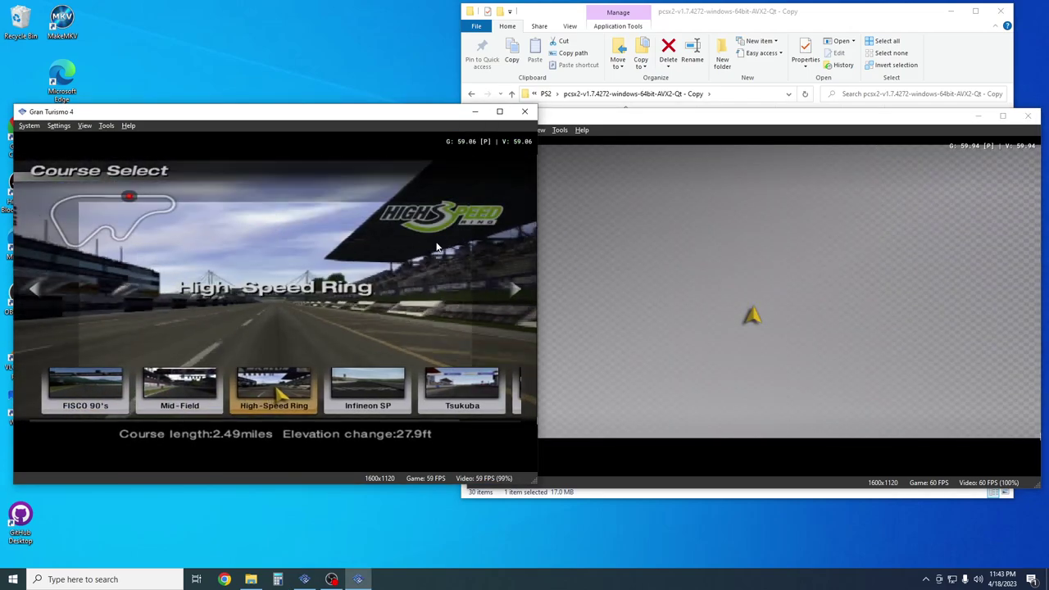
{"action": "key", "text": "Return"}
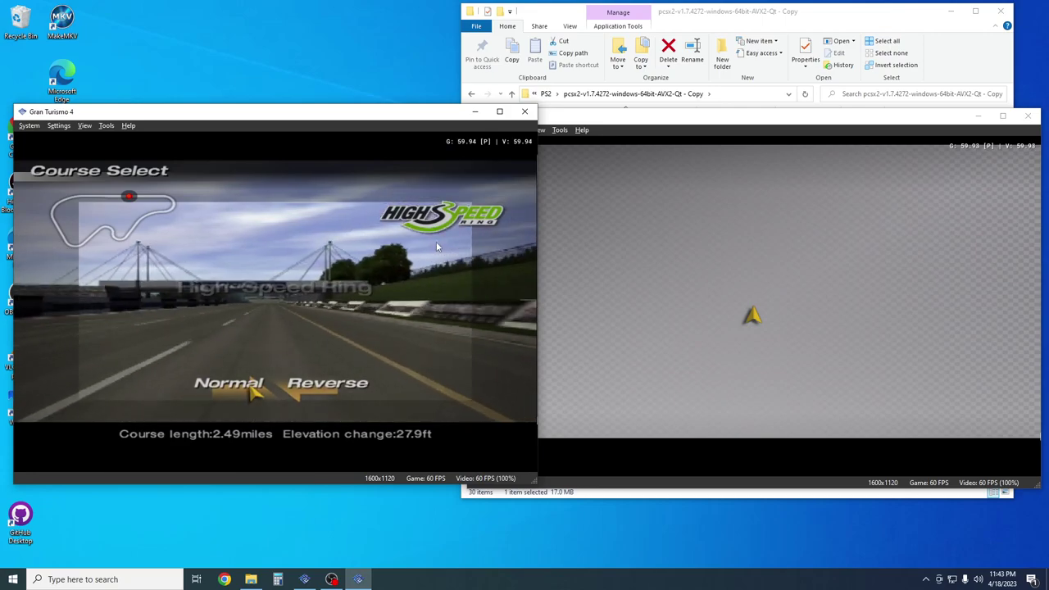
{"action": "key", "text": "Return"}
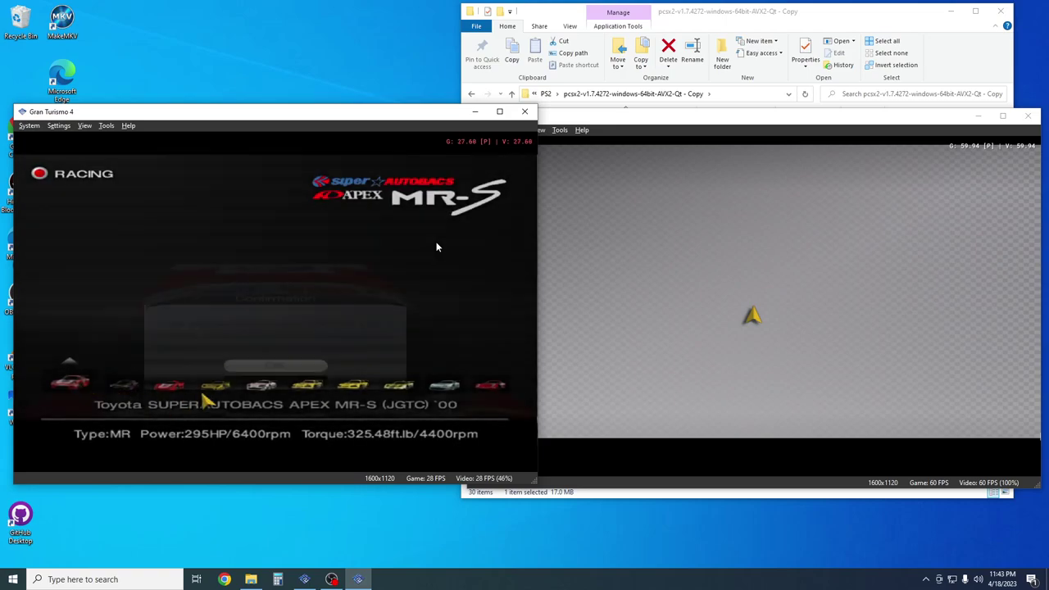
Step: Close the Favorites List prompt, choose the Toyota Castrol Tom's Supra as the race car, and confirm the selection
{"action": "key", "text": "Return"}
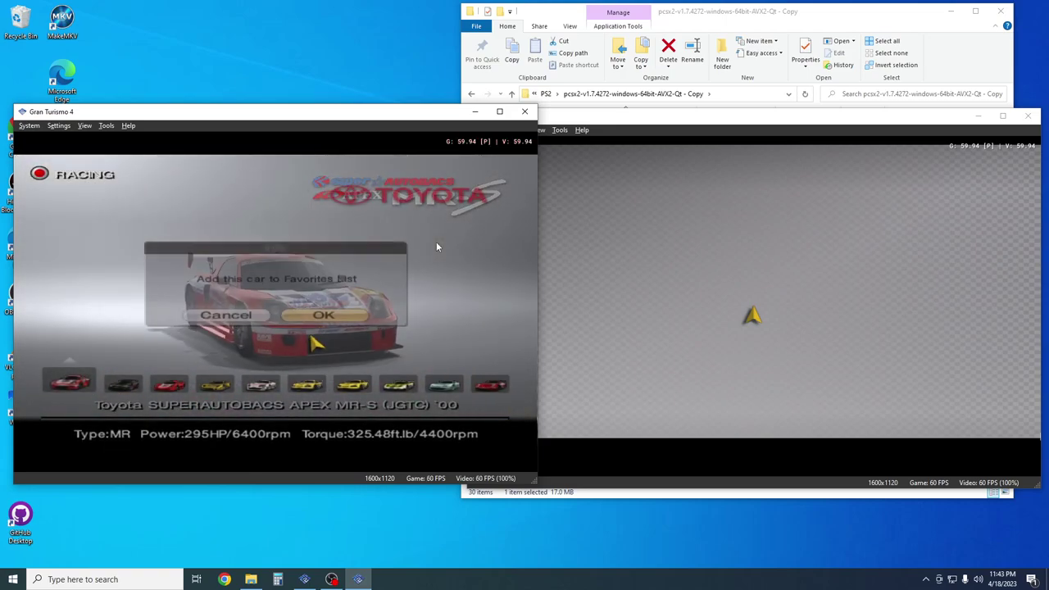
{"action": "key", "text": "Return"}
{"action": "key", "text": "Right"}
{"action": "key", "text": "Right"}
{"action": "key", "text": "Right"}
{"action": "key", "text": "Right"}
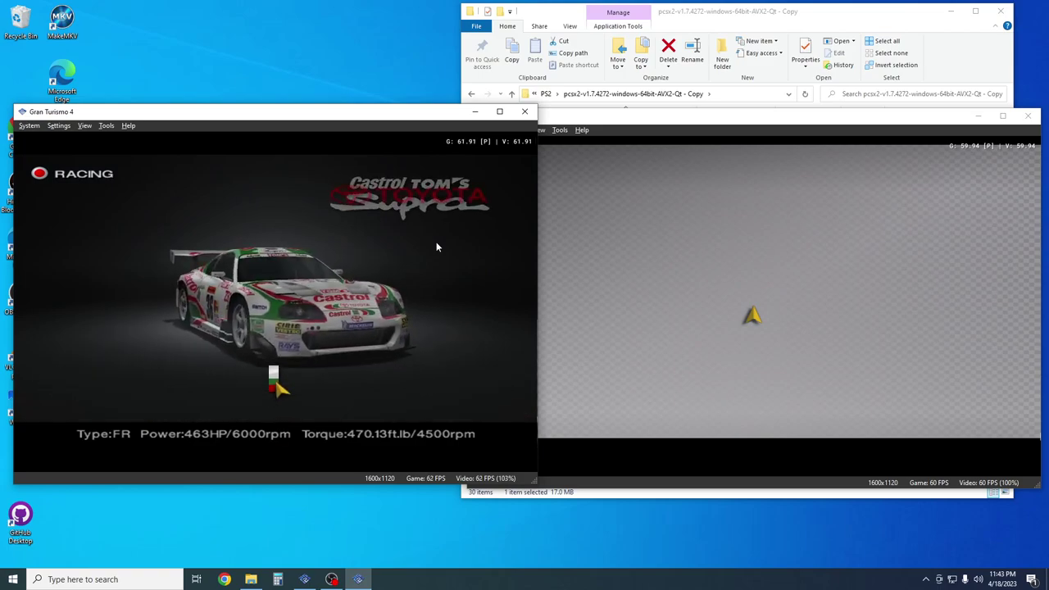
{"action": "key", "text": "Return"}
{"action": "key", "text": "Return"}
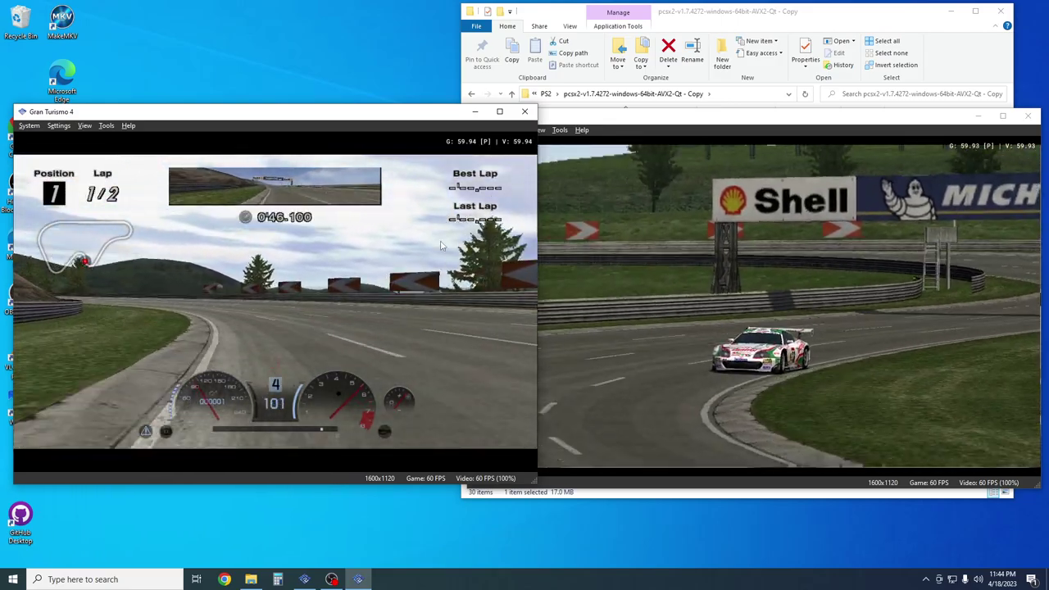
Step: Pause the race from the first instance and exit it
{"action": "key", "text": "Return"}
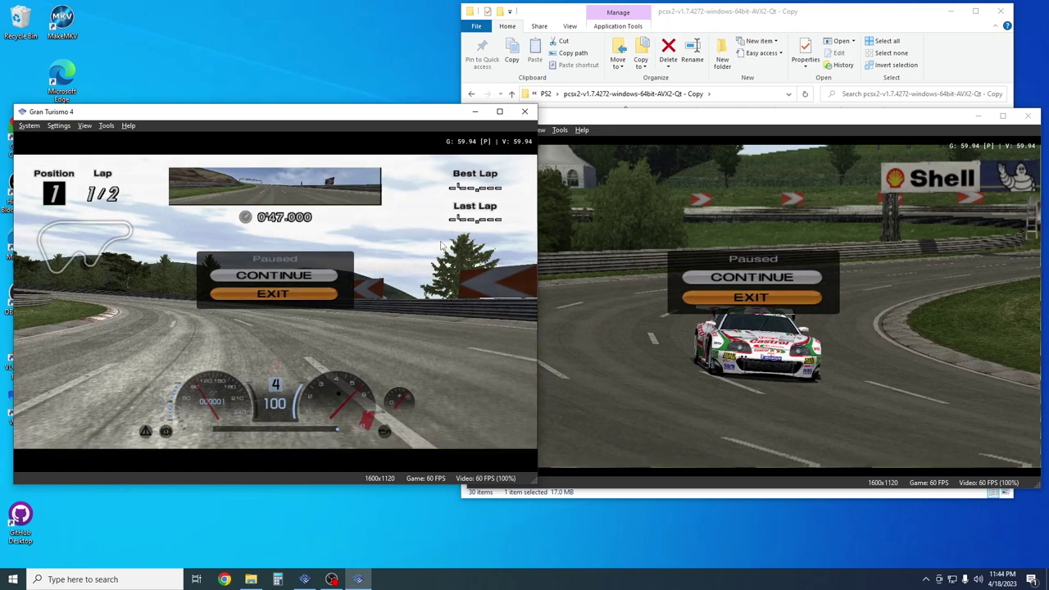
{"action": "key", "text": "Return"}
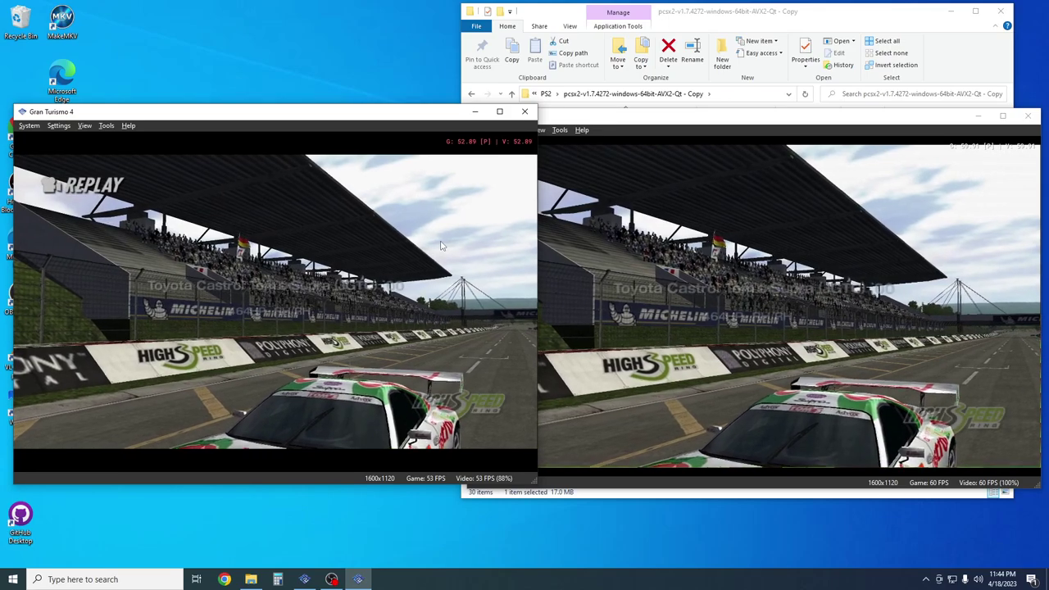